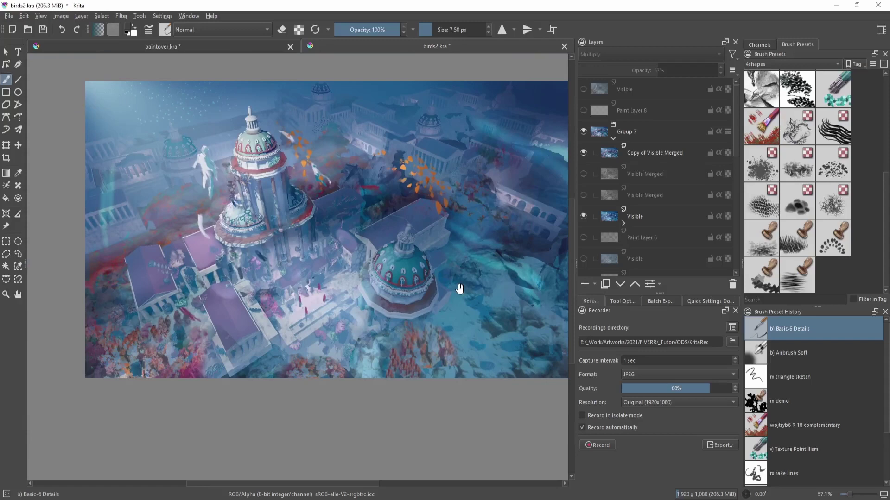
Examine the underwater city painting as a whole and up close around the domed tower and rooftops.
drag(459, 288, 424, 289)
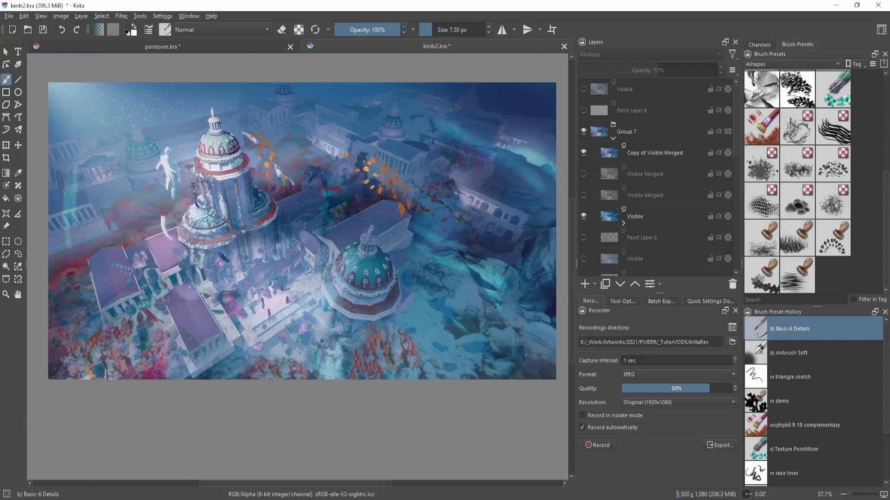
drag(456, 222, 574, 154)
drag(371, 457, 494, 170)
drag(117, 326, 245, 298)
scroll(246, 297, down, 8)
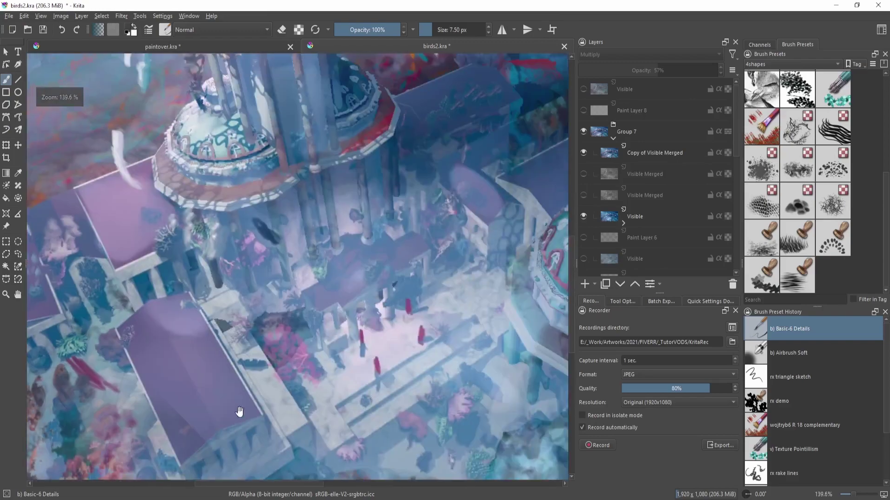
scroll(366, 247, down, 3)
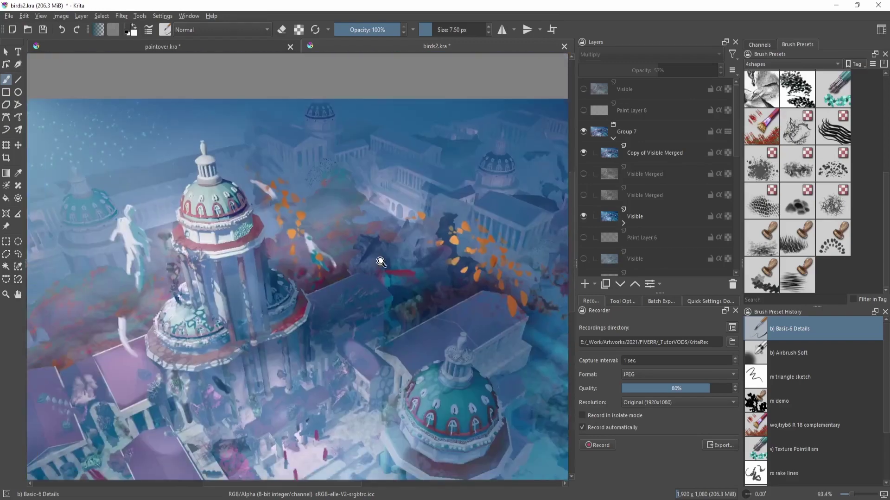
scroll(369, 246, down, 4)
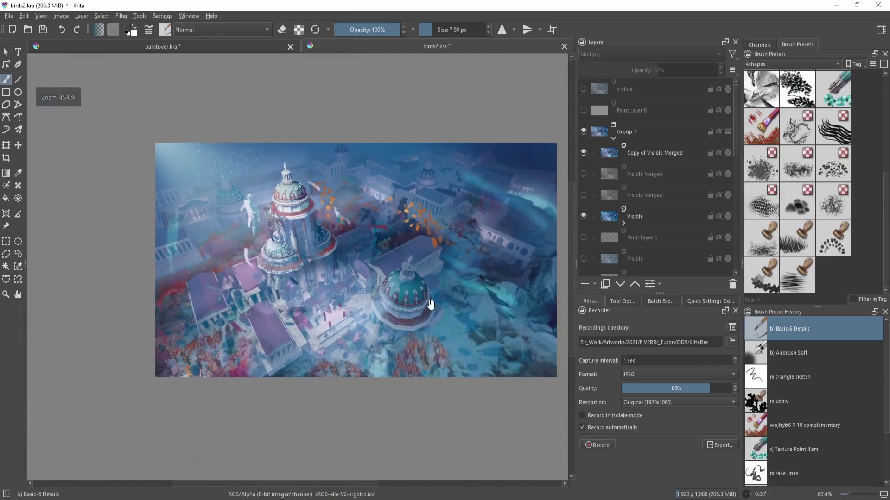
drag(270, 318, 239, 284)
drag(238, 284, 287, 282)
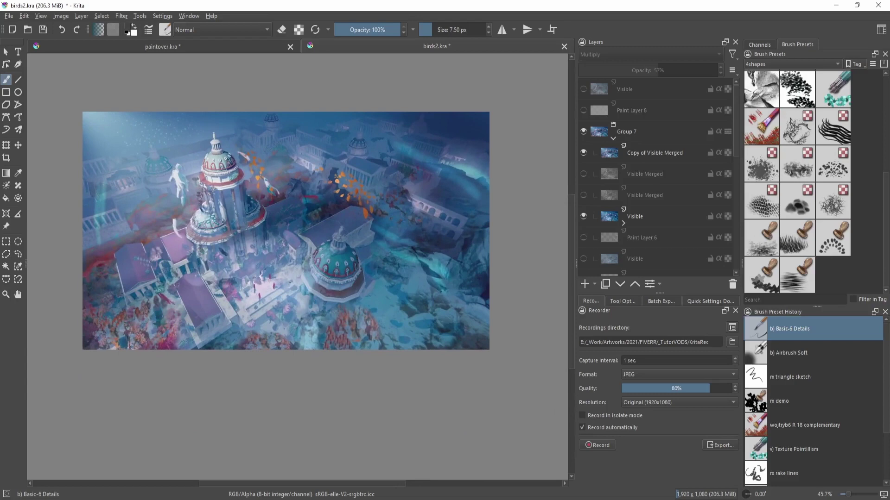
drag(287, 255, 312, 254)
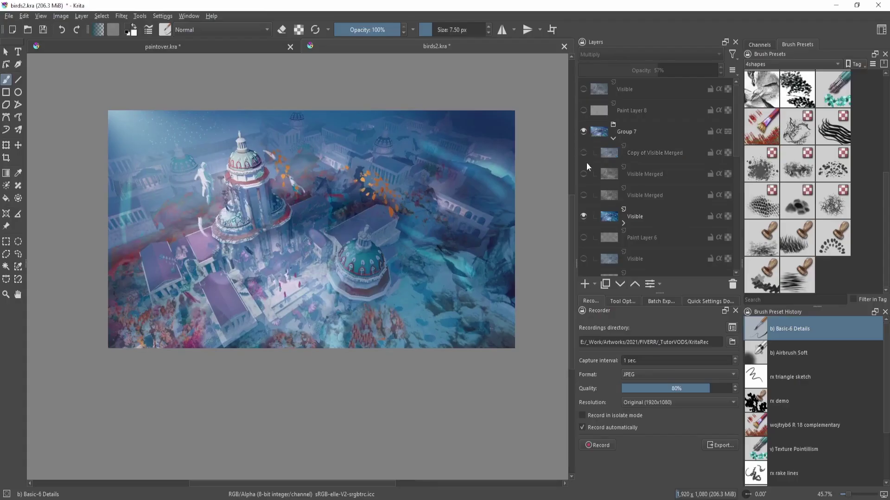
Hide the upper visible and merged layers in Group 7 to expose the early painting layers beneath.
click(583, 216)
drag(292, 285, 296, 264)
scroll(621, 214, down, 8)
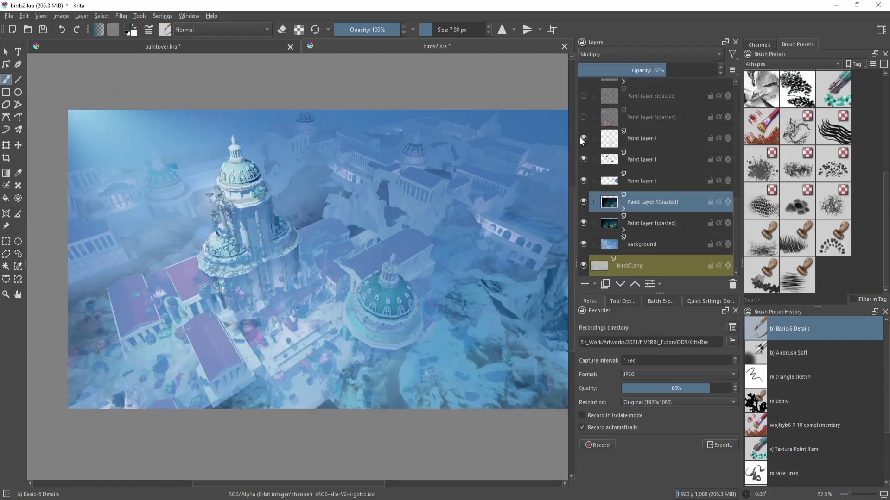
Show and select the Paint Layer 5(pasted) directly above Paint Layer 4.
click(583, 118)
scroll(439, 169, up, 3)
click(681, 113)
drag(371, 232, 340, 291)
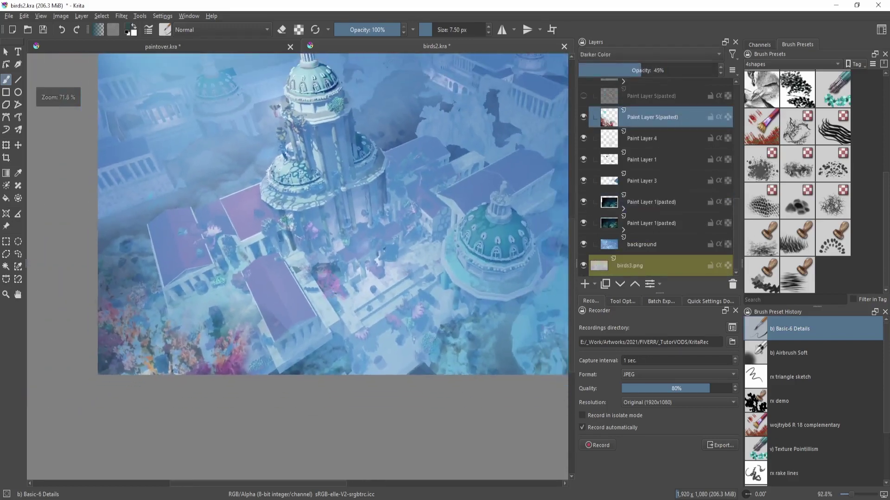
Isolate the pasted coral photo layer and inspect its shape and faded edges.
key(i)
drag(290, 334, 359, 294)
mouse_move(359, 325)
mouse_down()
mouse_move(366, 276)
mouse_move(329, 220)
mouse_up()
drag(360, 355, 336, 388)
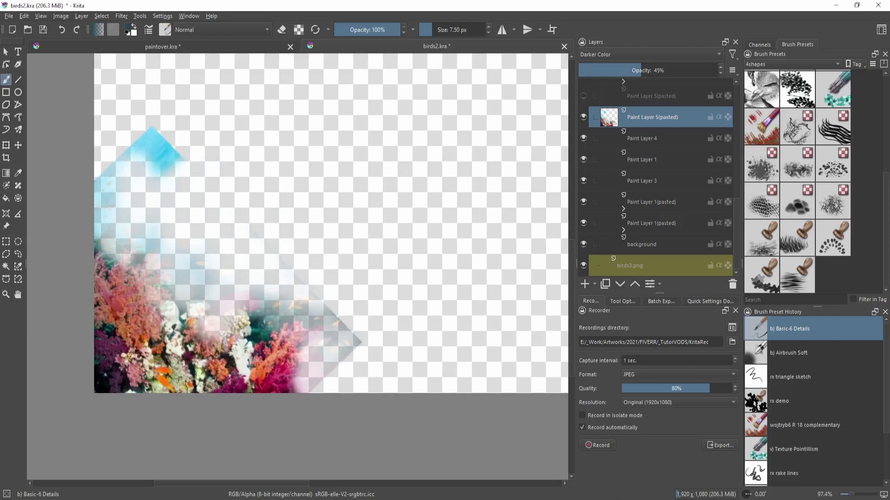
drag(172, 196, 201, 198)
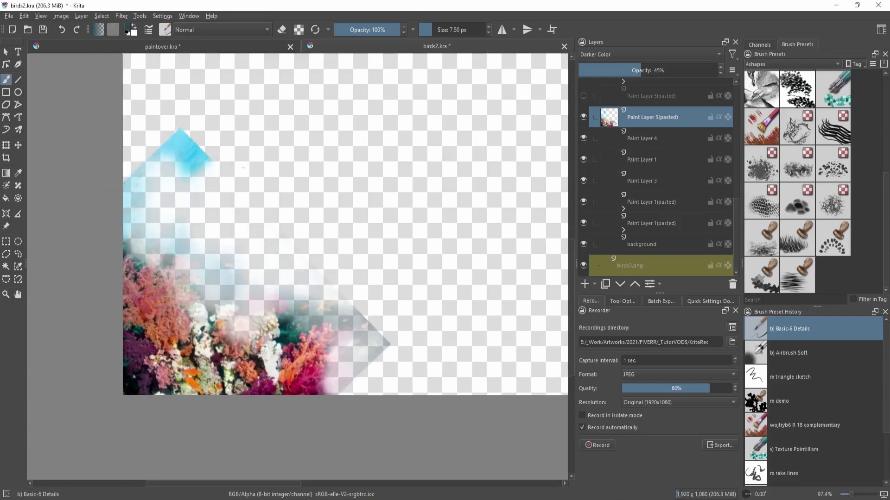
drag(195, 229, 173, 244)
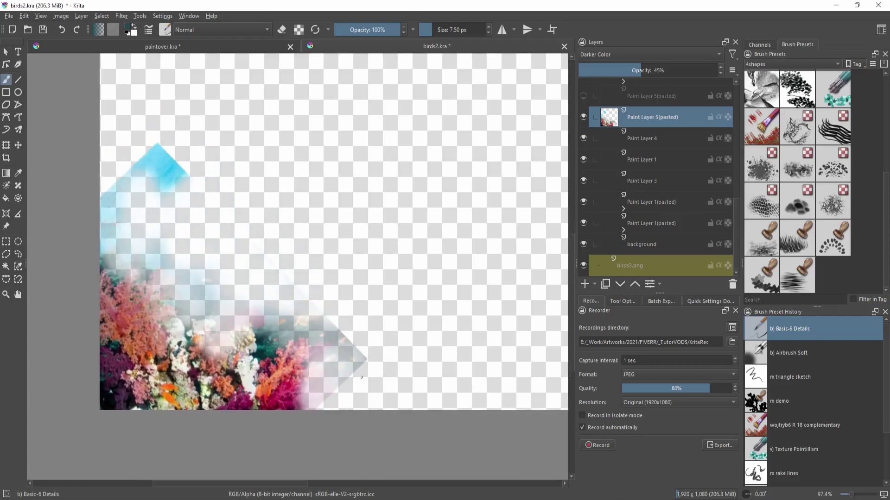
Switch to the rx eraser brush over the coral photo's soft edges, then leave the isolated layer view.
key(e)
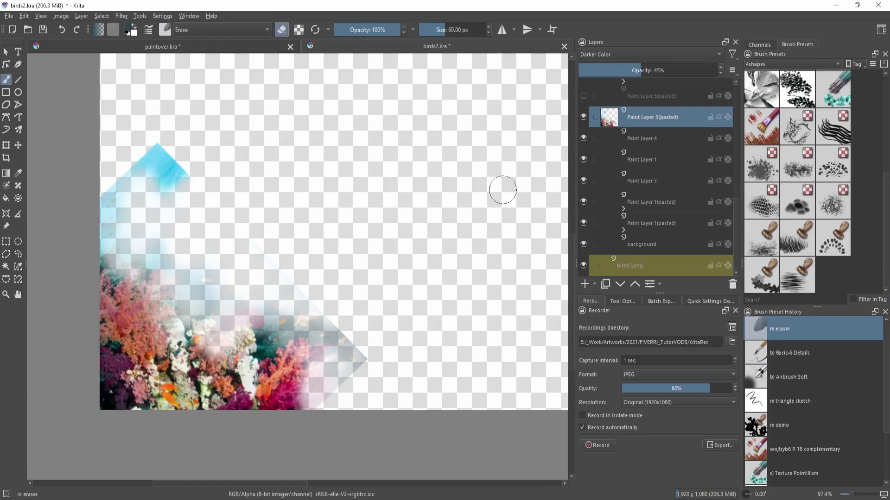
drag(210, 235, 240, 291)
key(i)
drag(275, 314, 282, 287)
drag(282, 288, 500, 315)
drag(500, 315, 478, 232)
drag(291, 151, 262, 236)
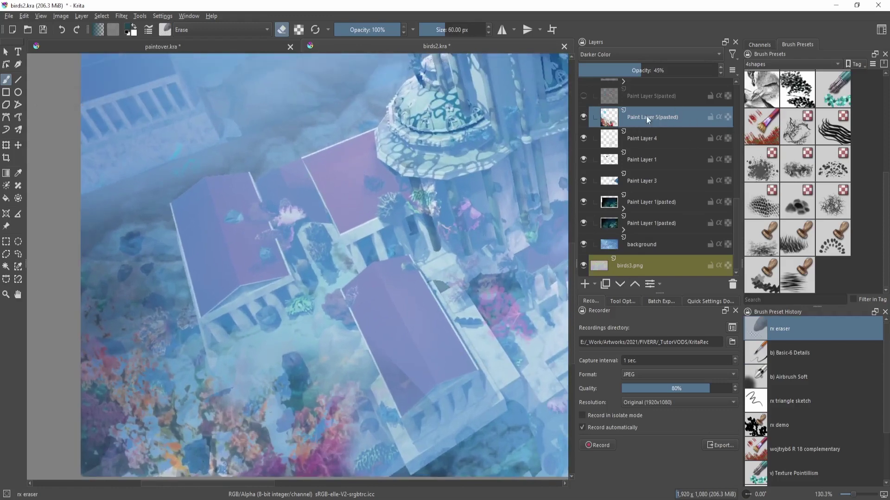
Review the blending modes for the coral layer, keep Darker Color, and examine how the coral blends into the painting.
click(595, 55)
click(542, 118)
click(595, 55)
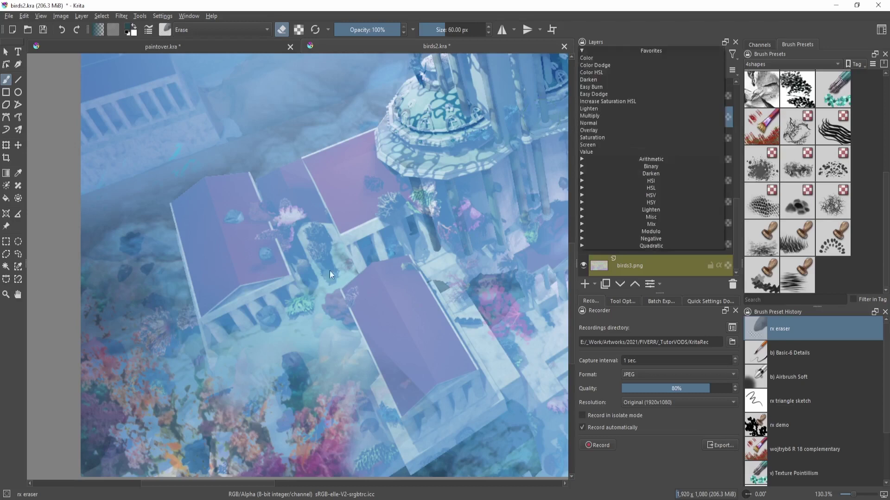
click(238, 263)
drag(235, 369, 318, 232)
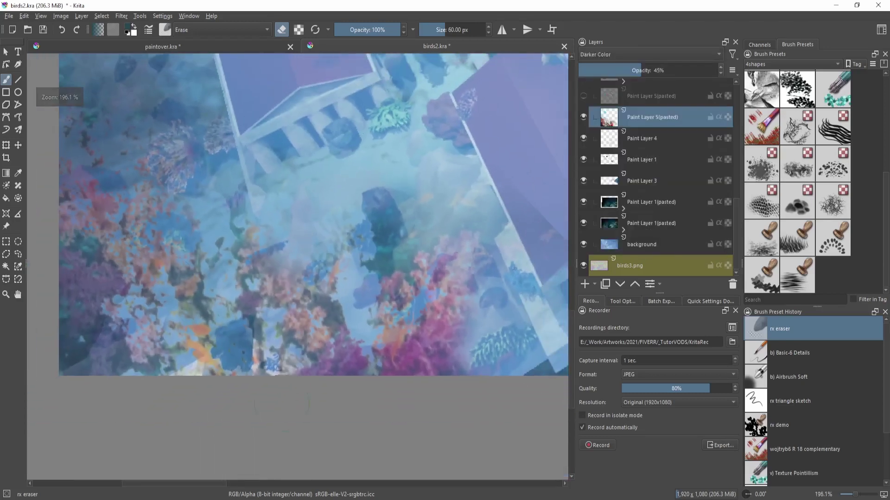
drag(274, 340, 295, 303)
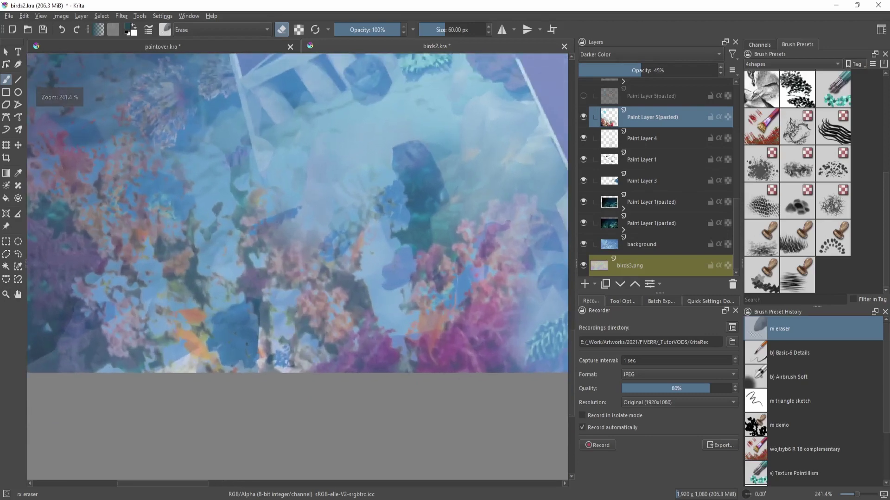
Isolate the coral photo layer, sample a dark colour from the coral's shadows, and return to the full layer view.
alt+click(580, 119)
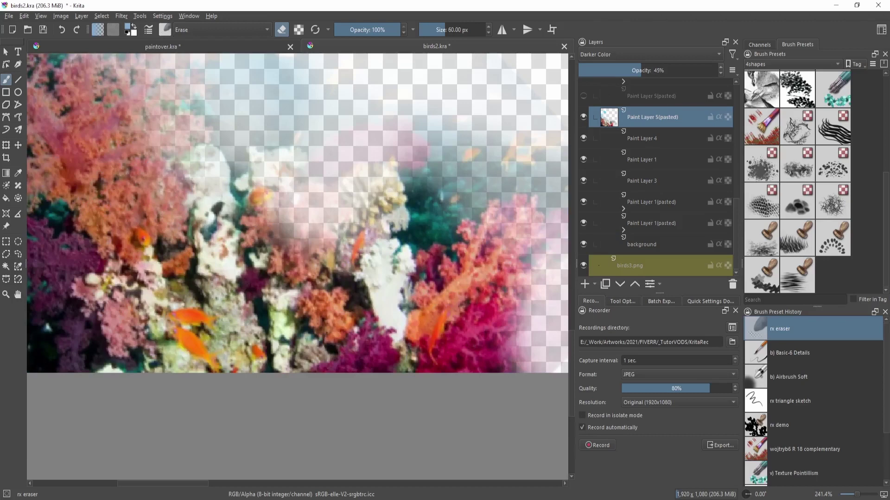
ctrl+click(176, 244)
ctrl+click(169, 247)
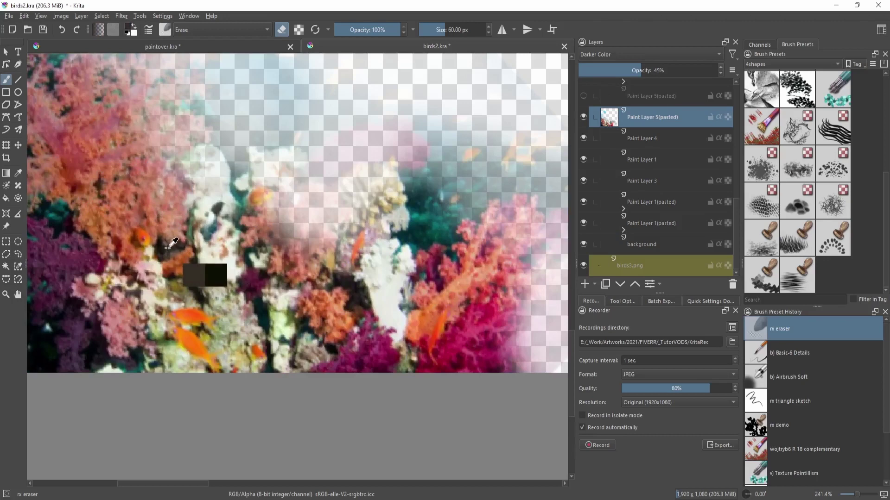
ctrl+click(167, 247)
drag(218, 271, 274, 337)
key(alt+i)
Inspect the Darker Color coral blend over the sea floor with the layer's opacity at 45%.
mouse_move(343, 325)
mouse_down()
mouse_move(328, 354)
mouse_move(284, 375)
mouse_move(319, 325)
mouse_up()
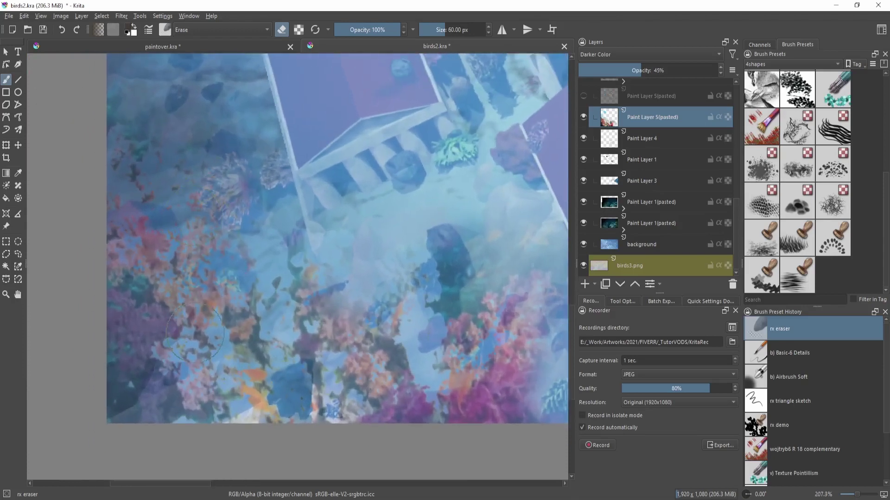
drag(240, 297, 232, 338)
mouse_move(644, 73)
mouse_down()
mouse_move(663, 71)
mouse_move(631, 71)
mouse_move(640, 67)
mouse_up()
drag(340, 217, 312, 191)
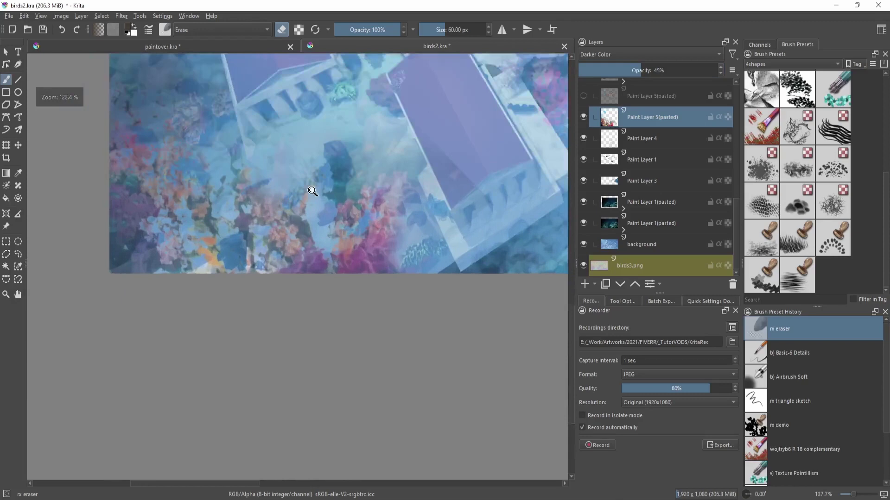
scroll(313, 191, up, 3)
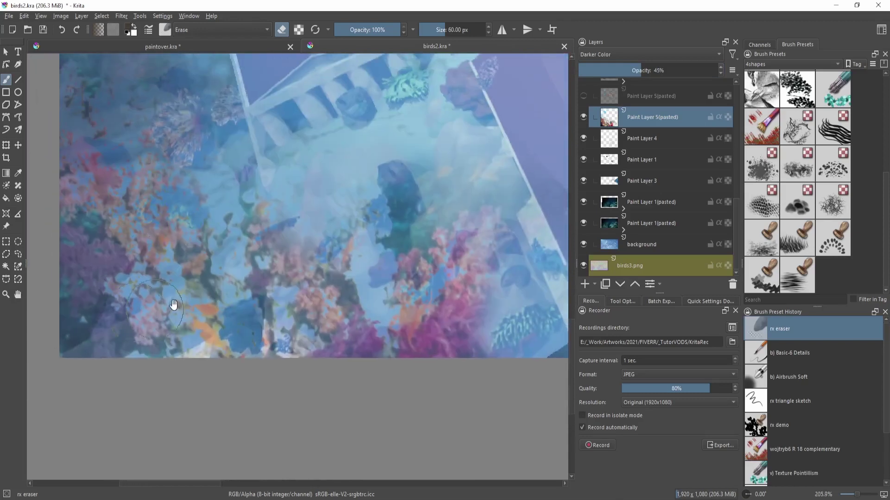
Show and select the upper Paint Layer 5(pasted), which adds coral among the buildings behind the green dome.
scroll(174, 305, down, 4)
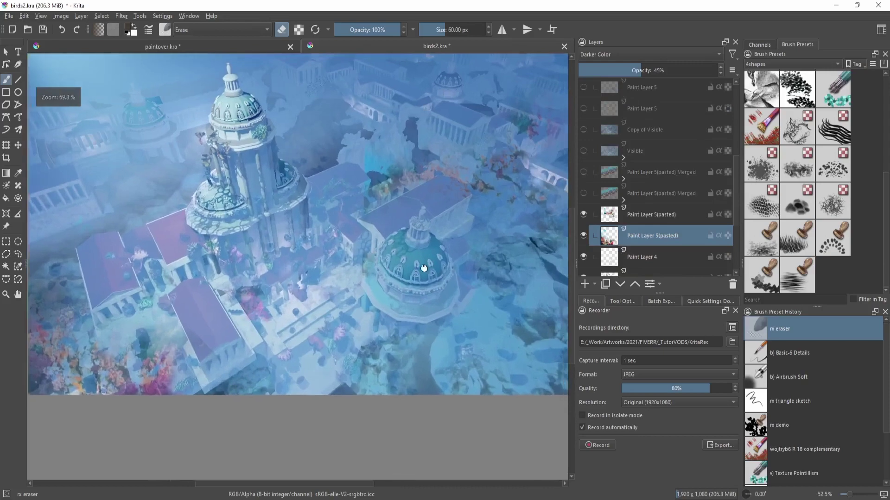
drag(542, 164, 374, 240)
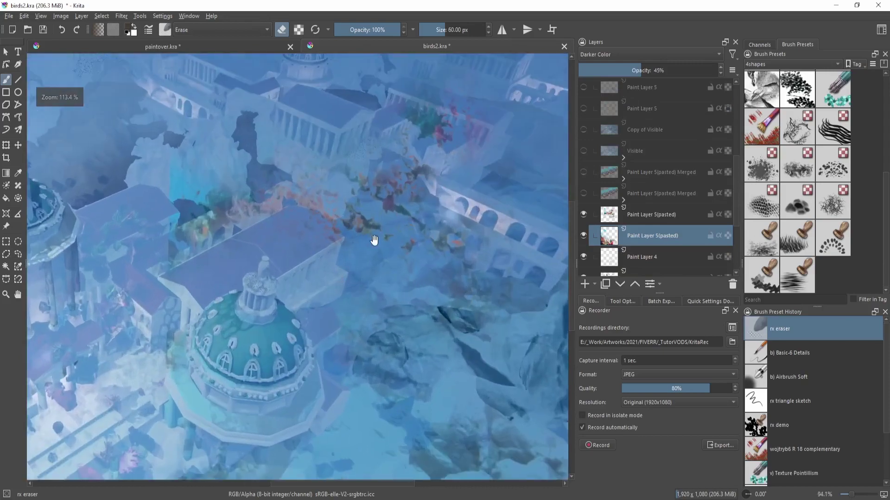
click(662, 204)
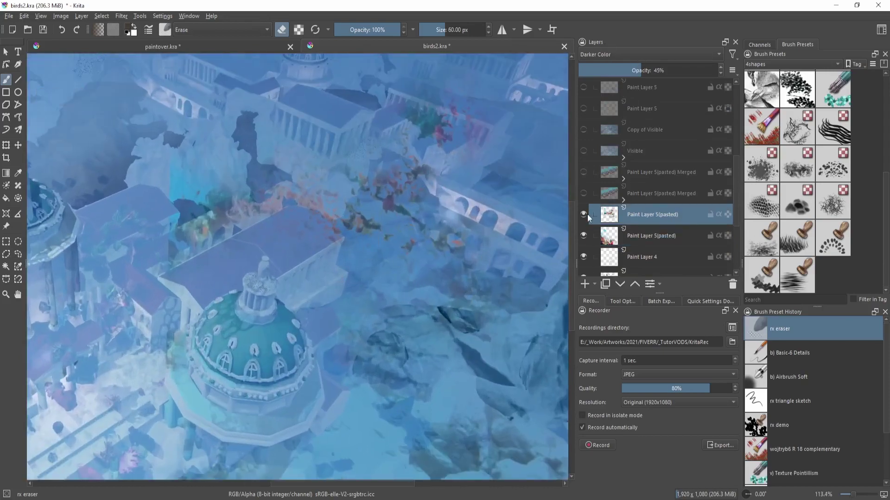
Show the upper Paint Layer 5(pasted) Merged layer and check the blending settings of both merged layers.
click(584, 172)
drag(167, 264, 443, 312)
drag(257, 316, 272, 227)
click(641, 172)
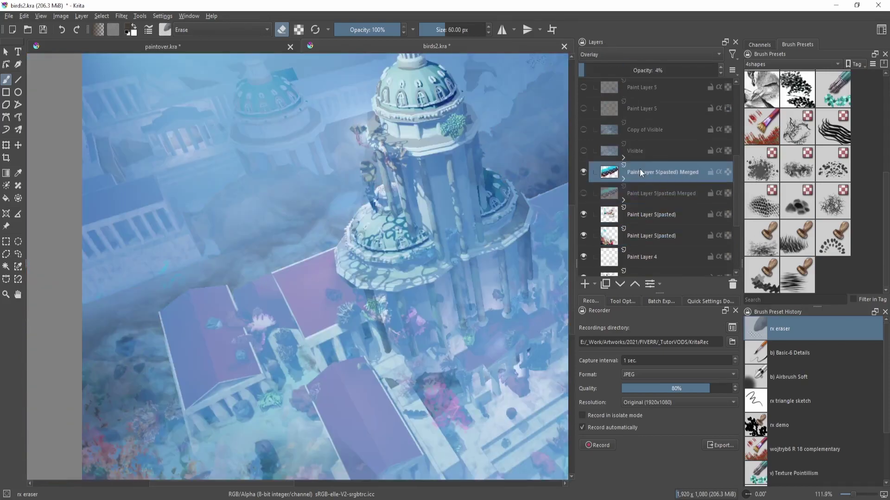
click(660, 193)
click(649, 172)
Swap visibility from the upper to the lower Paint Layer 5(pasted) Merged layer and inspect its Color blend over the sea floor.
click(584, 172)
click(583, 194)
scroll(349, 183, up, 4)
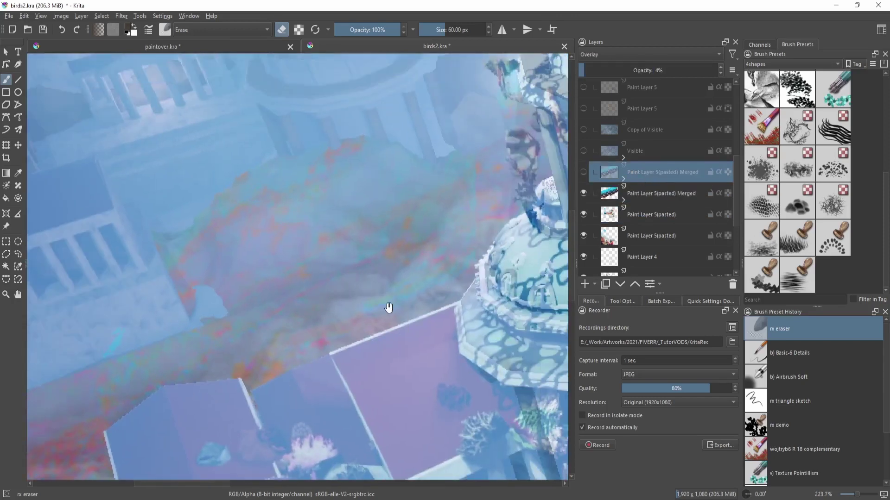
click(655, 195)
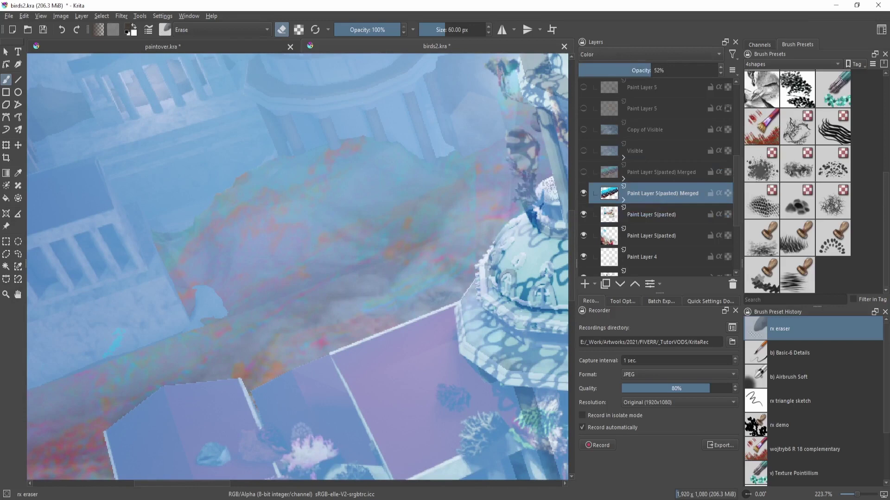
scroll(540, 245, down, 2)
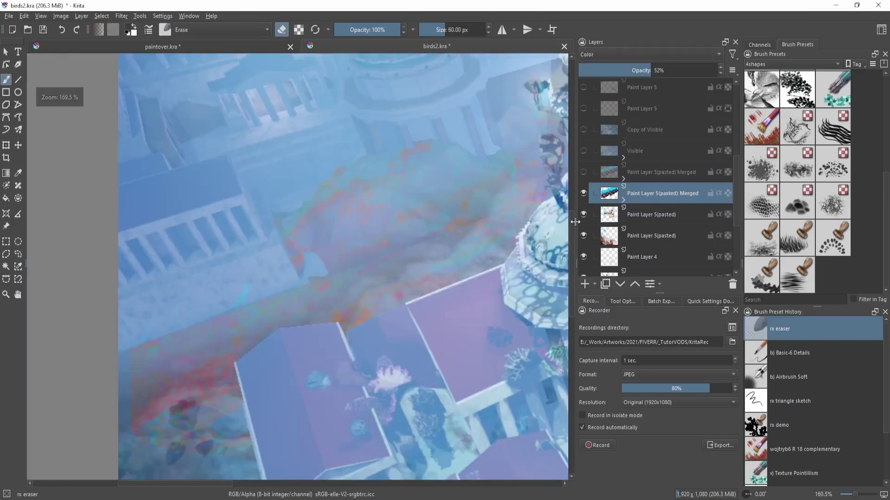
Hide the lower Paint Layer 5(pasted) Merged layer and compare the sea floor around the tower without it.
click(583, 194)
mouse_move(457, 281)
mouse_down()
mouse_move(437, 293)
mouse_move(248, 299)
mouse_move(213, 314)
mouse_up()
scroll(437, 294, down, 1)
drag(446, 177, 260, 260)
drag(287, 287, 301, 270)
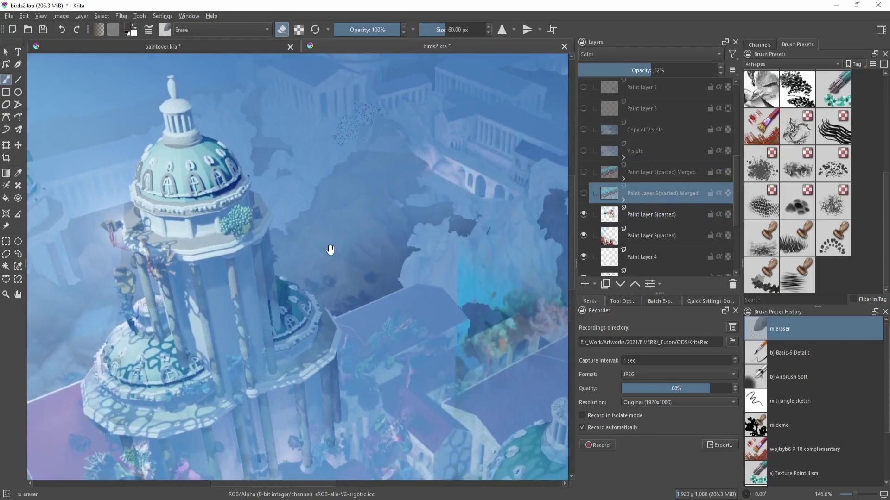
drag(229, 275, 391, 233)
drag(325, 320, 383, 391)
drag(388, 276, 245, 406)
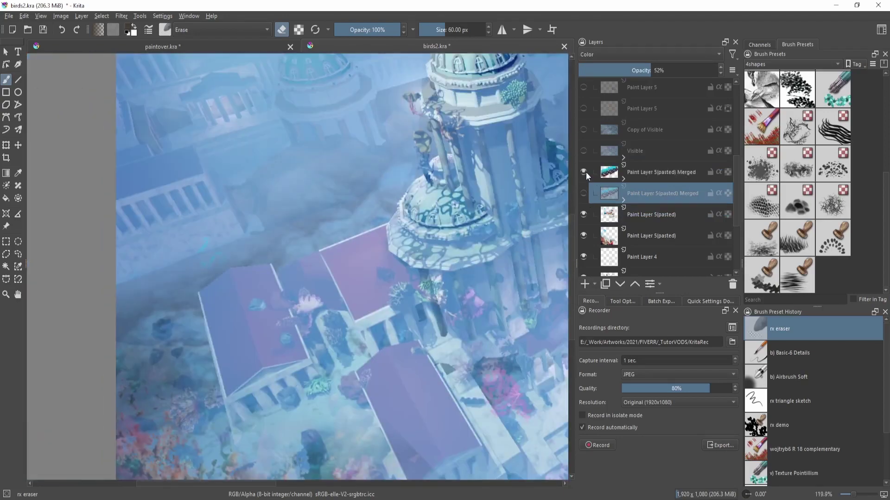
Show both Paint Layer 5(pasted) Merged layers and set the upper Overlay layer's opacity to 13%.
drag(336, 238, 304, 268)
click(584, 173)
click(584, 193)
drag(376, 259, 398, 303)
drag(402, 285, 296, 251)
drag(269, 289, 300, 266)
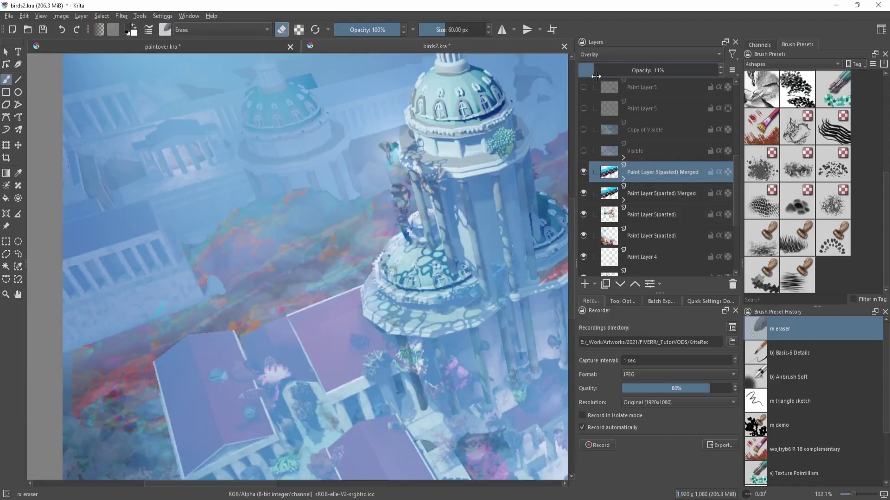
mouse_move(333, 246)
mouse_down()
mouse_move(271, 264)
mouse_move(270, 292)
mouse_up()
Review the blending modes for the upper merged layer, keep Overlay, and look over the combined coral texture.
click(632, 51)
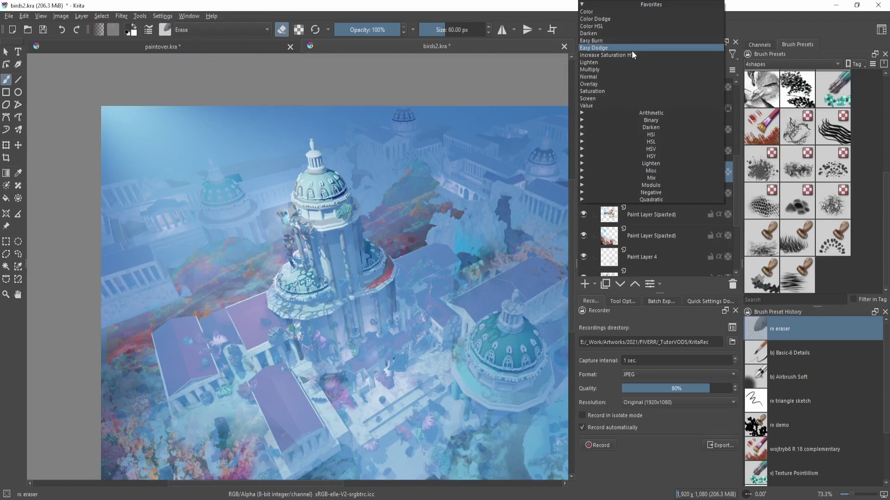
click(542, 2)
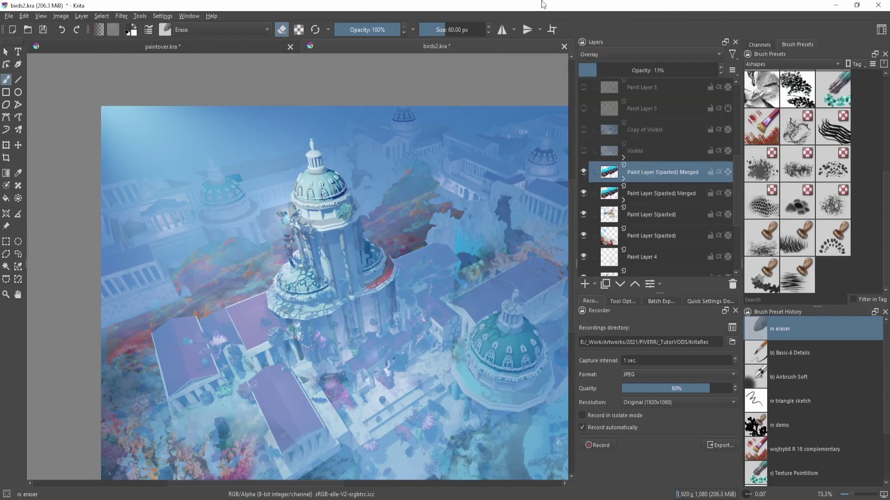
drag(393, 188, 360, 135)
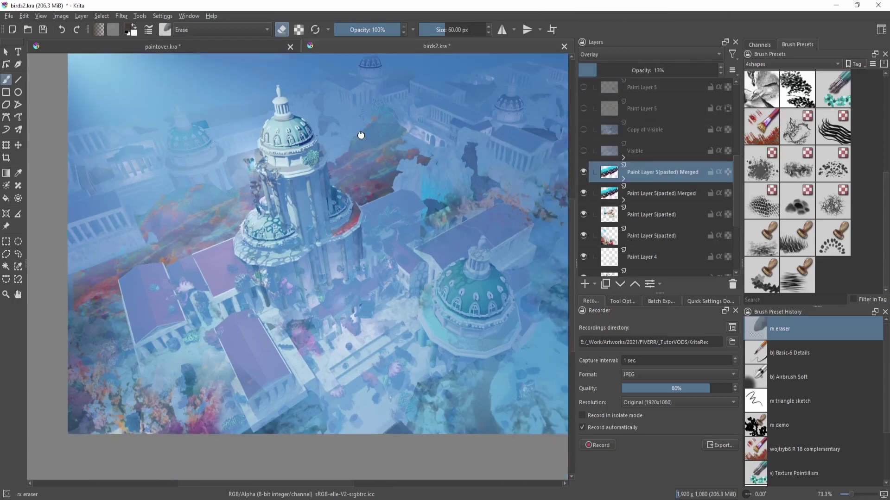
drag(439, 211, 420, 253)
drag(418, 245, 418, 254)
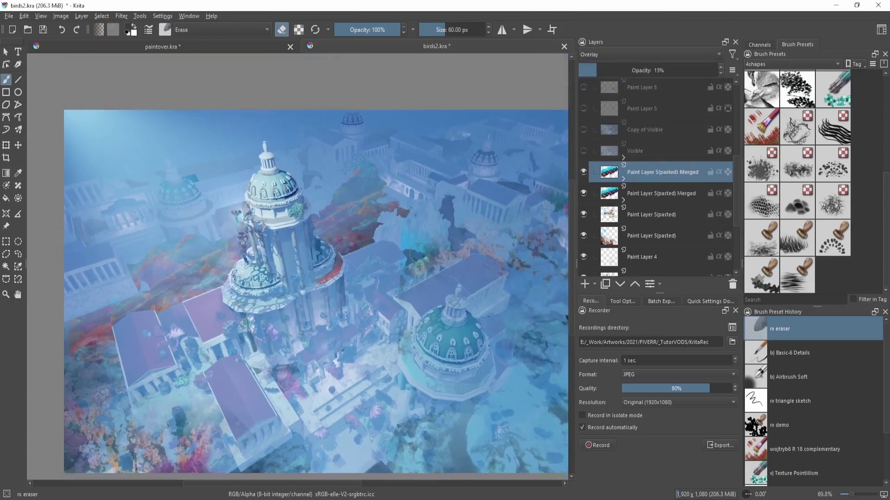
Browse the Darken and Lighten groups of blending modes available for the upper Paint Layer 5(pasted) Merged layer.
click(667, 57)
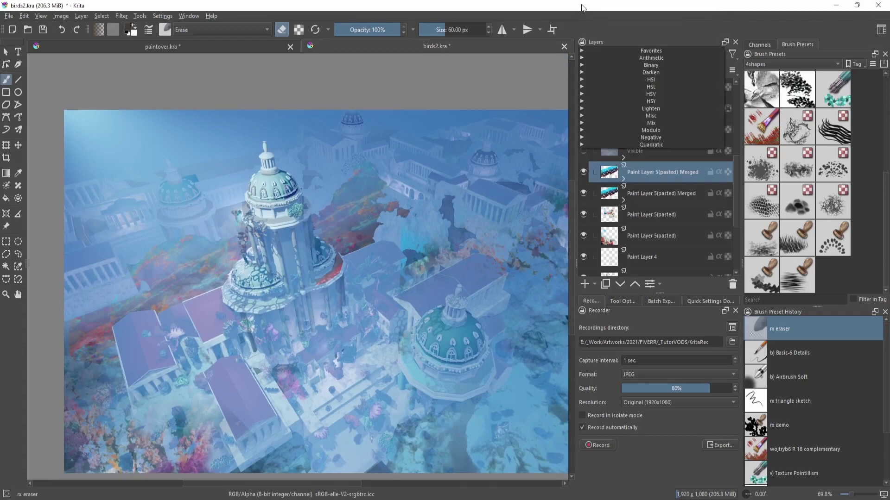
click(582, 72)
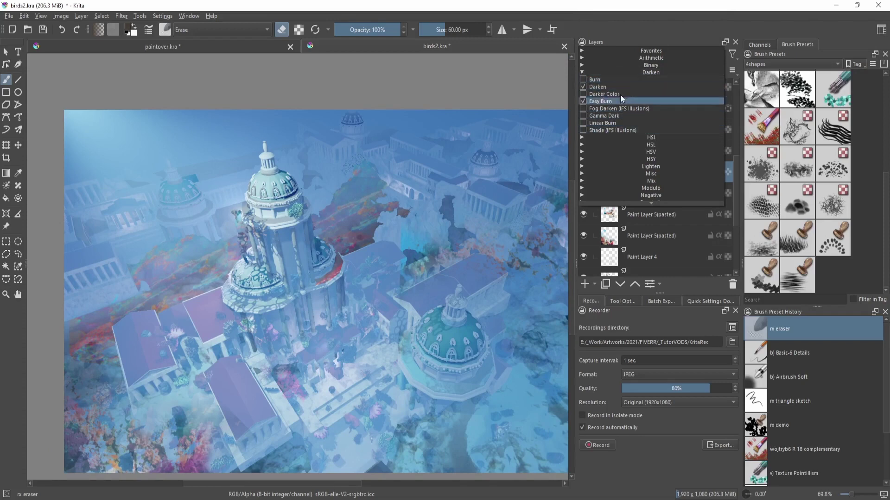
click(598, 73)
click(602, 108)
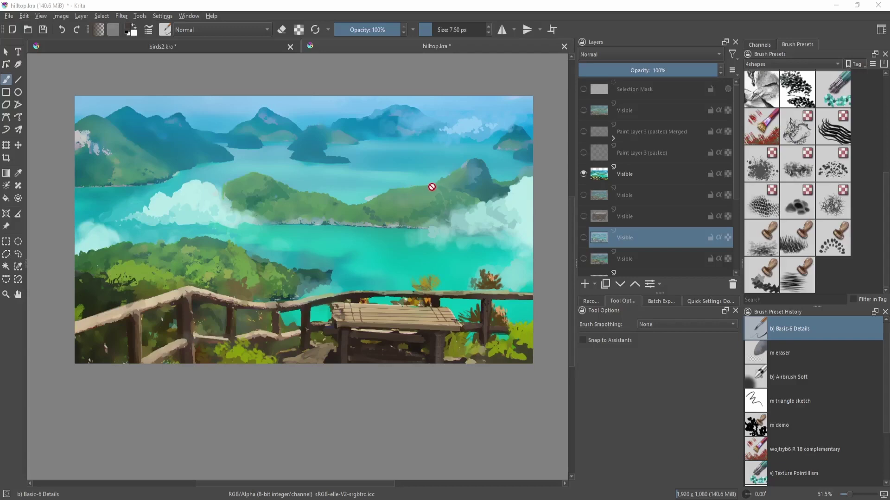
In hilltop.kra, hide the painted Visible layer and Paint Layer 2 to inspect the underlying photo composite.
drag(470, 216, 440, 192)
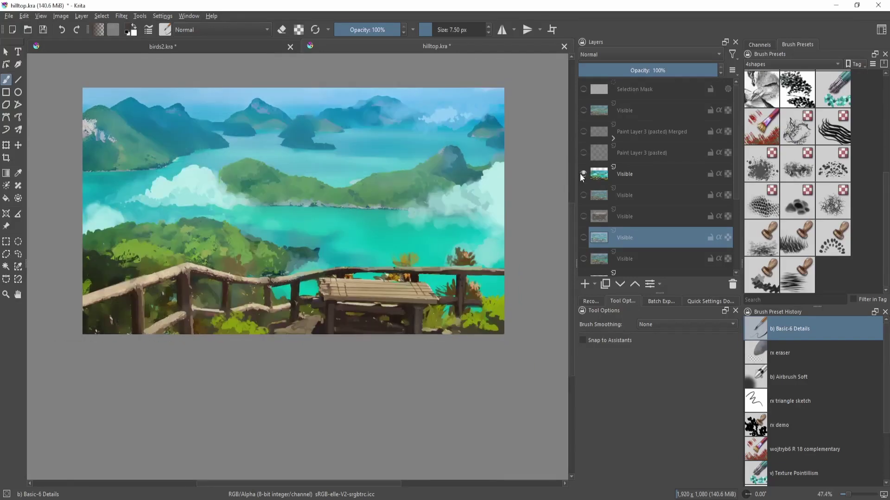
click(584, 174)
scroll(368, 224, up, 5)
drag(336, 190, 282, 236)
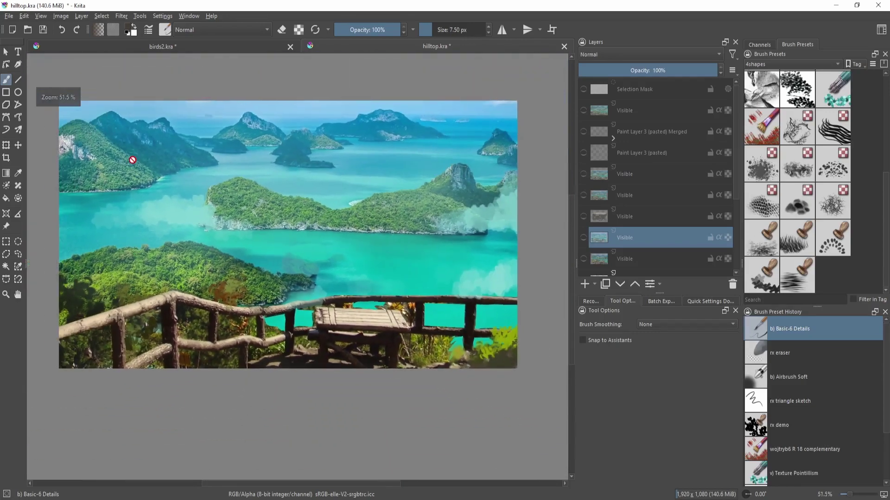
scroll(657, 249, down, 3)
click(582, 157)
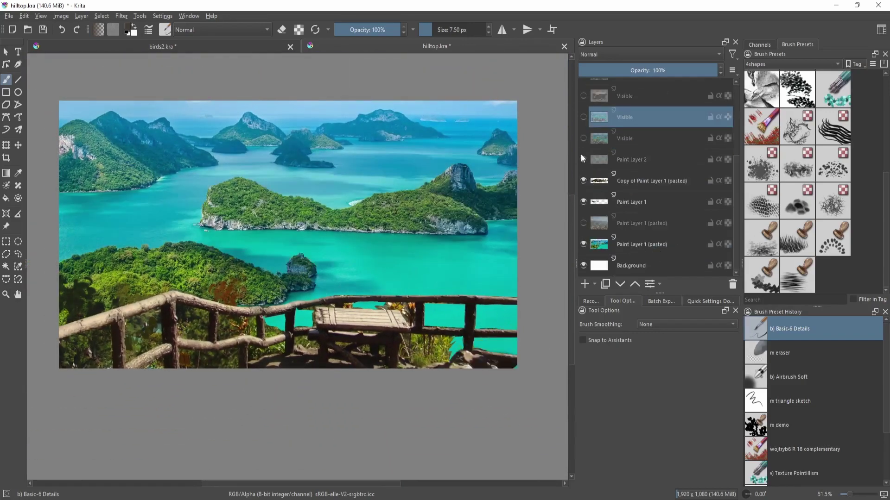
Hide the composite's cutout layers and compare the two Paint Layer 1 (pasted) source photos on their own.
click(584, 181)
click(583, 202)
drag(256, 266, 324, 248)
click(584, 244)
click(583, 223)
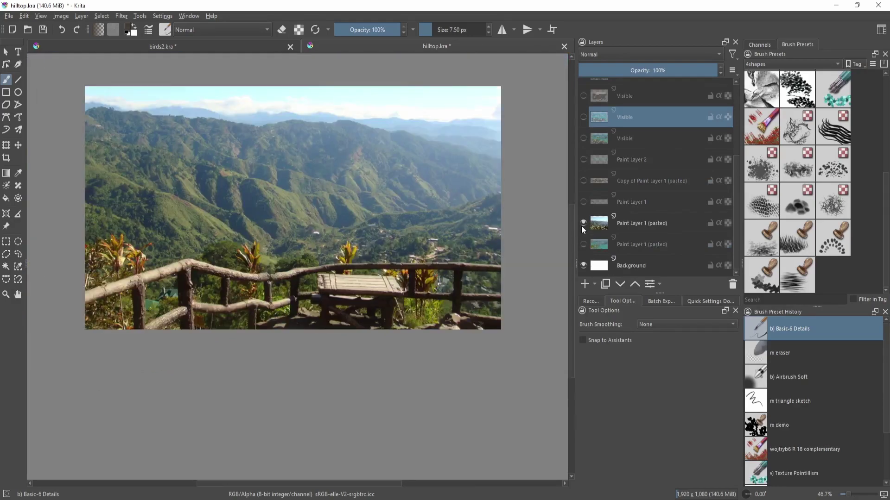
click(584, 244)
click(583, 223)
click(583, 223)
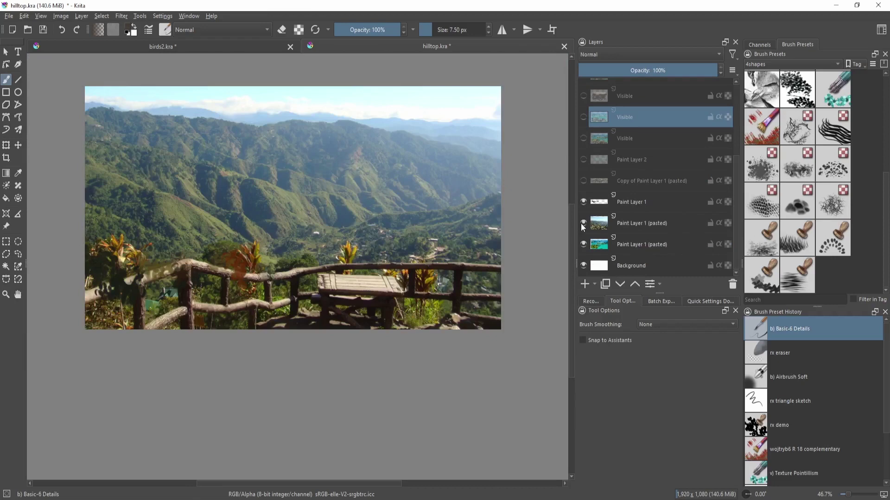
Show Paint Layer 1, Copy of Paint Layer 1 (pasted) and the lowest Visible layer to rebuild the composite.
click(583, 201)
click(583, 180)
click(583, 160)
click(583, 159)
click(582, 139)
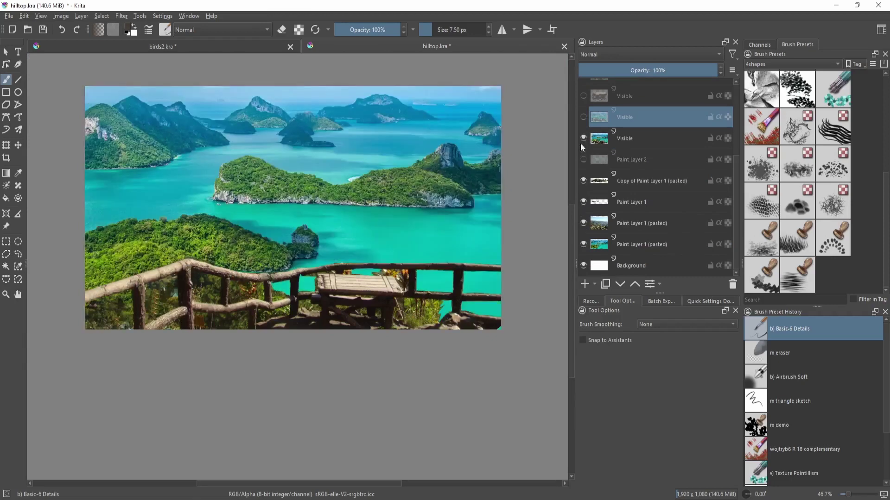
Examine the combined photo of the bay, islands, wooden fence and bench up close and as a whole.
mouse_move(386, 200)
mouse_down()
mouse_move(339, 231)
mouse_move(326, 181)
mouse_move(313, 199)
mouse_move(398, 184)
mouse_up()
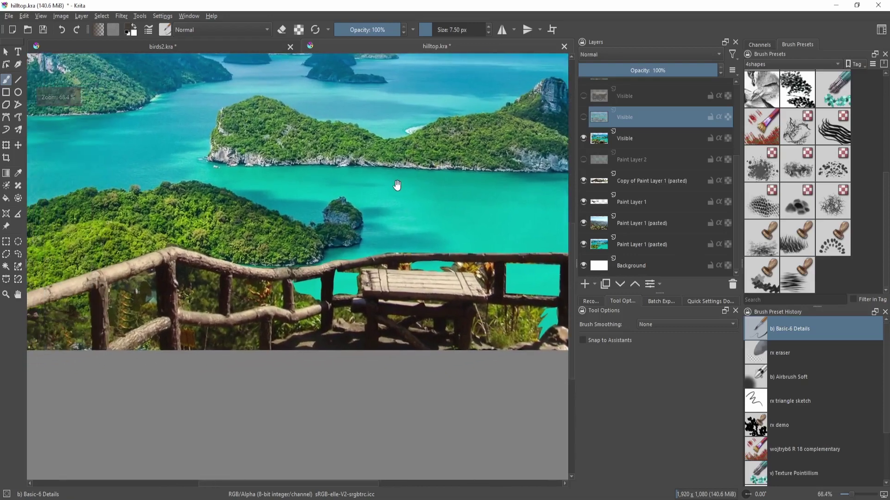
drag(369, 240, 359, 270)
mouse_move(292, 98)
mouse_down()
mouse_move(247, 152)
mouse_move(288, 209)
mouse_up()
scroll(248, 192, up, 1)
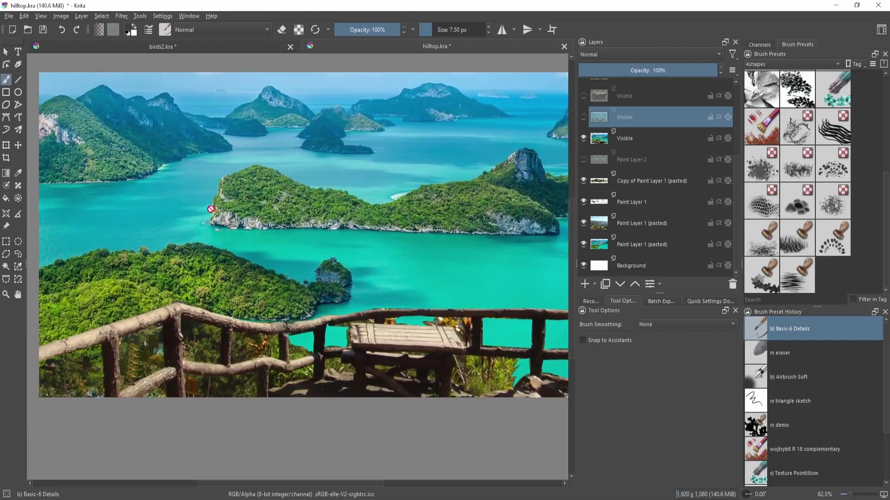
scroll(232, 229, down, 1)
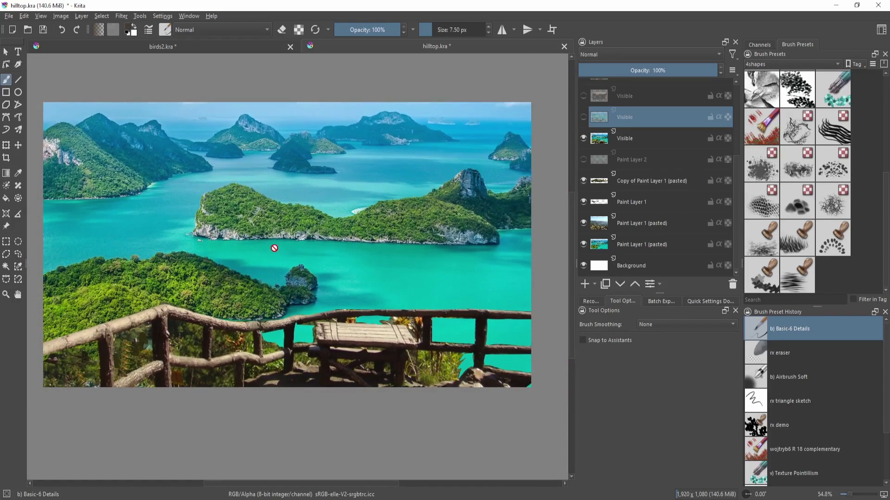
drag(345, 302, 347, 276)
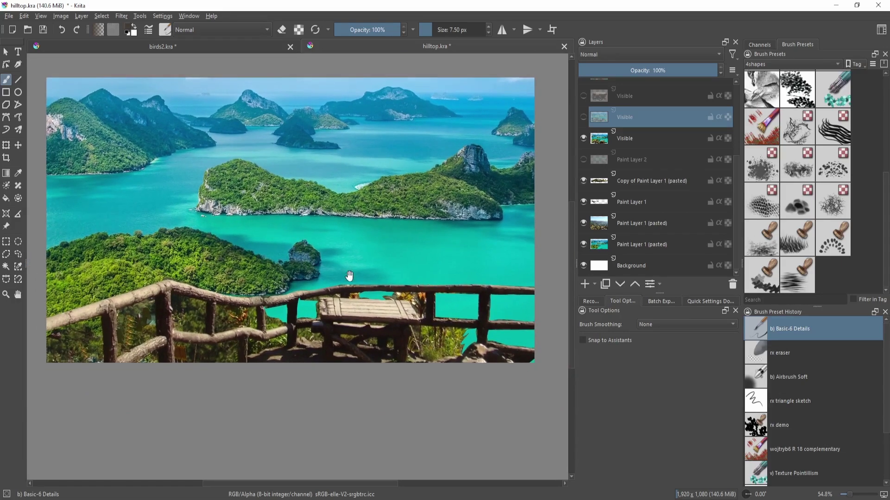
drag(405, 249, 407, 255)
Turn on the higher Visible layers one after another to compare the stages of the hilltop paintover.
click(583, 117)
scroll(331, 286, up, 2)
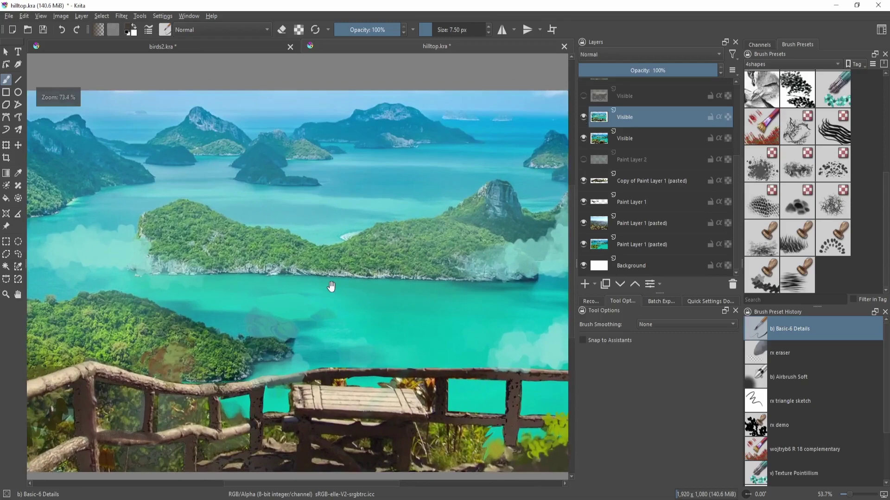
click(583, 117)
click(584, 116)
click(584, 95)
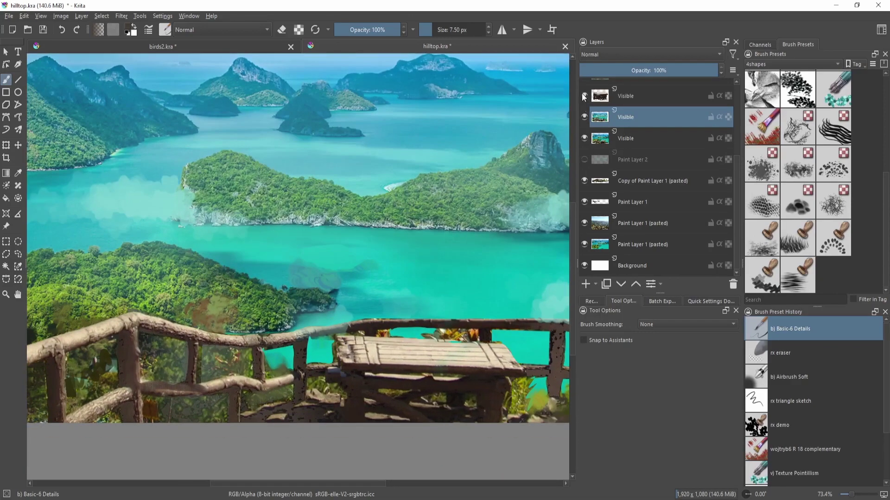
scroll(582, 121, up, 1)
click(585, 134)
scroll(533, 149, down, 2)
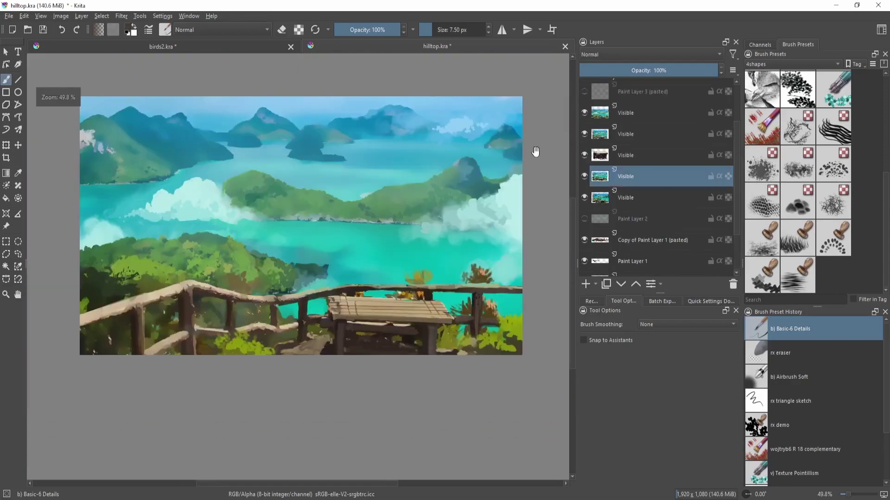
Examine the simplified, brush-like texture of the hillside, fence and islands on the Visible layer beneath the finished painting.
drag(338, 230, 364, 191)
scroll(364, 191, up, 6)
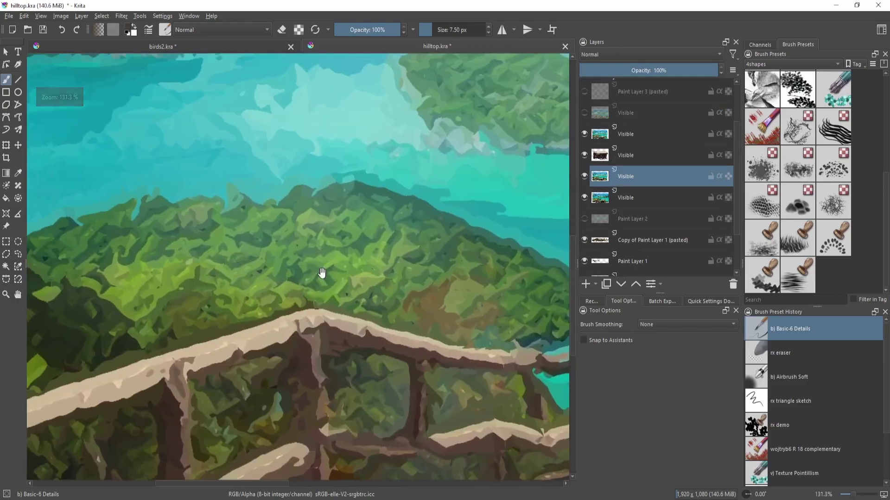
drag(322, 273, 136, 263)
scroll(314, 240, down, 2)
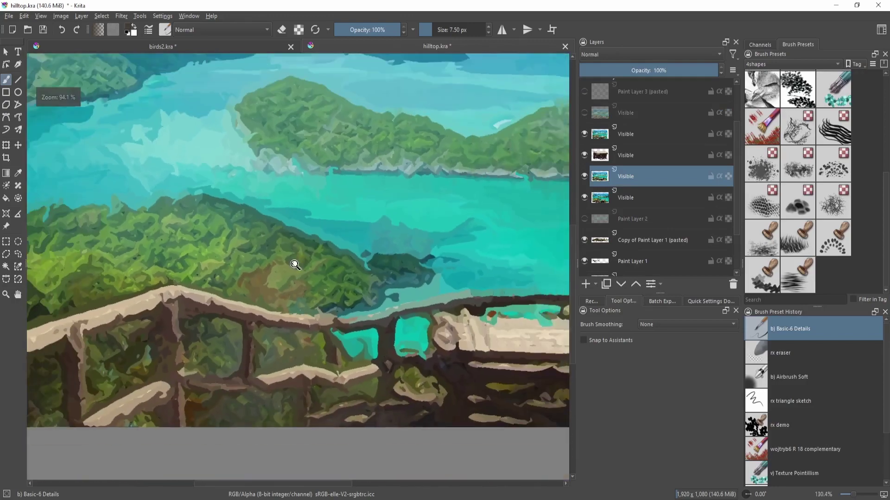
drag(294, 263, 361, 286)
scroll(361, 286, up, 4)
drag(374, 249, 414, 295)
scroll(415, 295, down, 5)
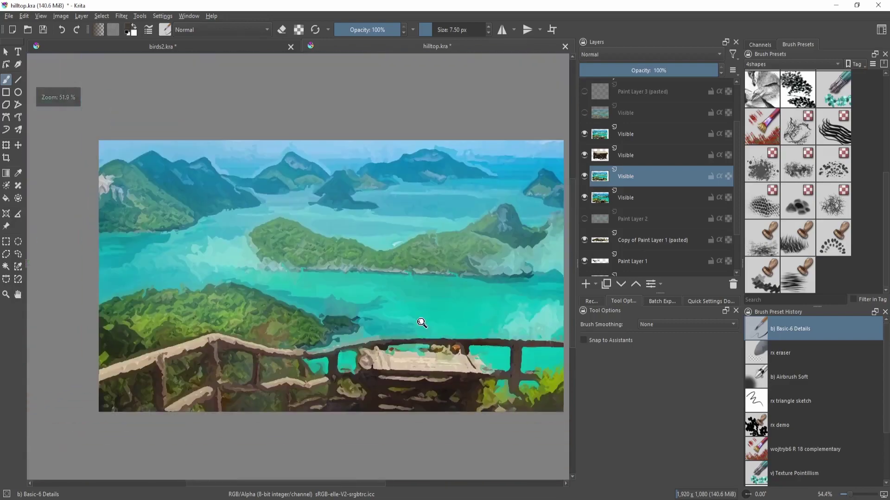
scroll(244, 282, up, 3)
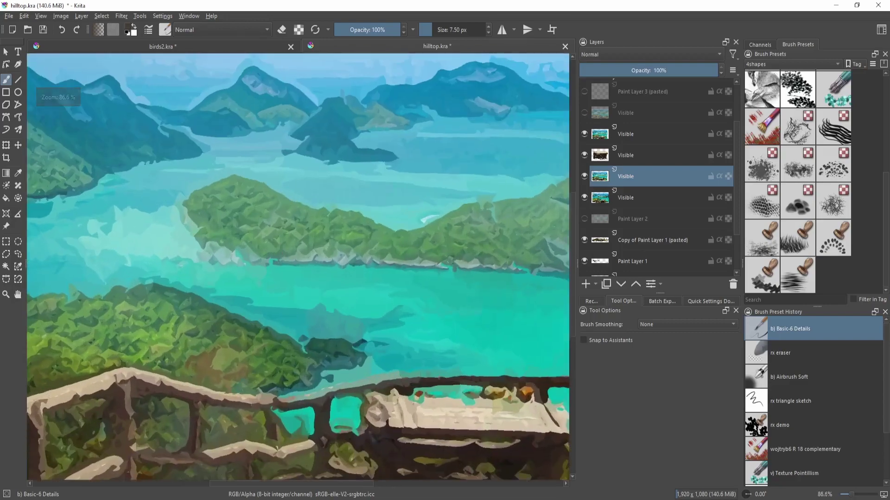
scroll(278, 282, down, 3)
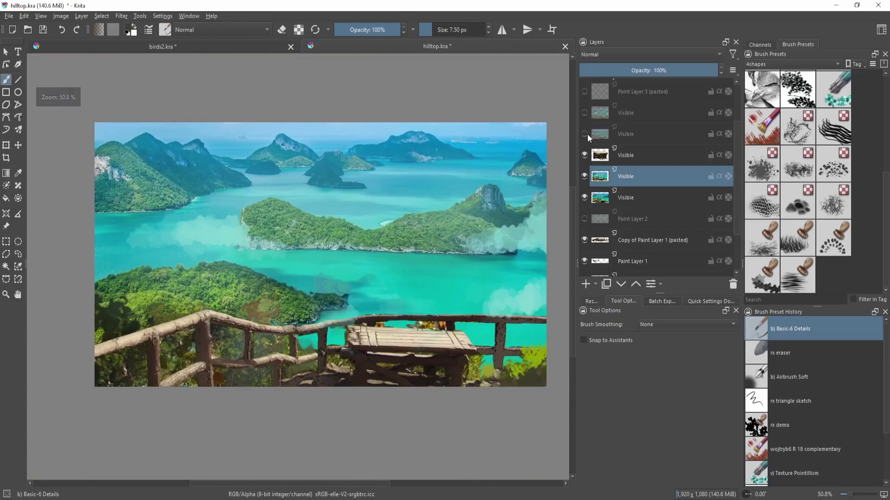
Show the two upper Visible layers, inspect the finished painting's clouds and islands, and hide both layers again.
drag(247, 215, 274, 195)
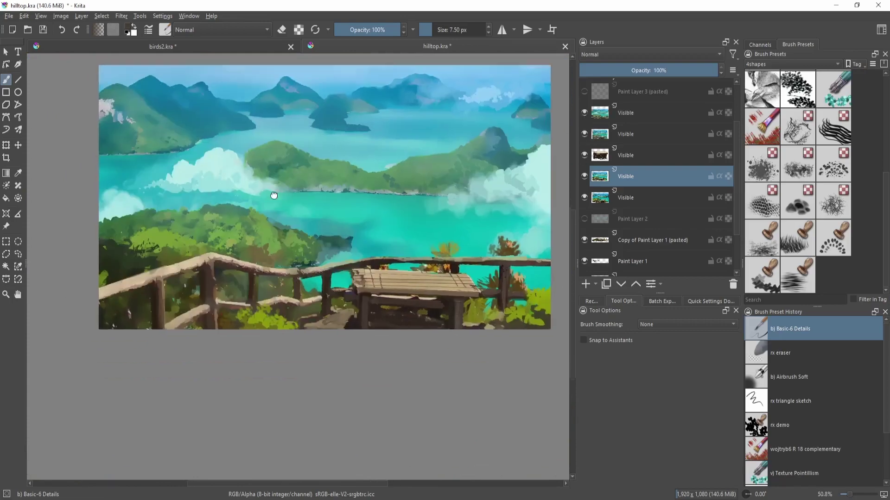
scroll(343, 153, up, 5)
drag(343, 139, 373, 267)
scroll(374, 268, down, 4)
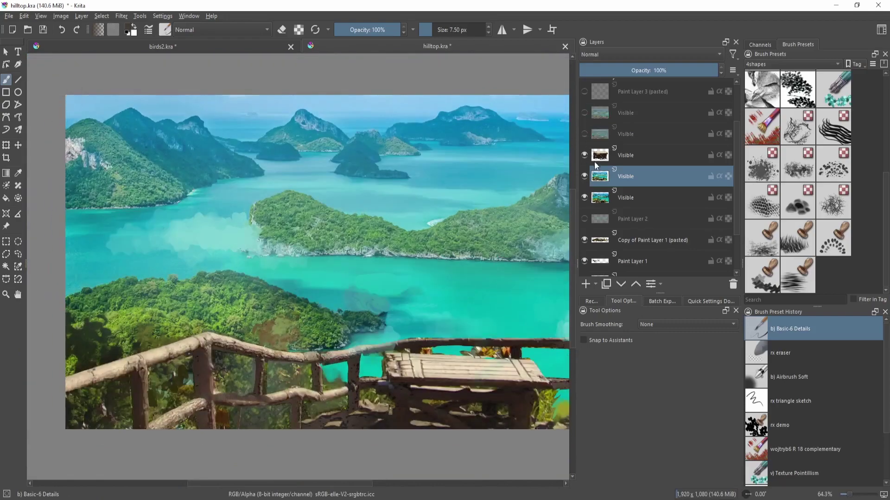
Start G'MIC-Qt on a new merged Visible layer, search for smooth, and select the Smooth [Bilateral] filter.
click(128, 18)
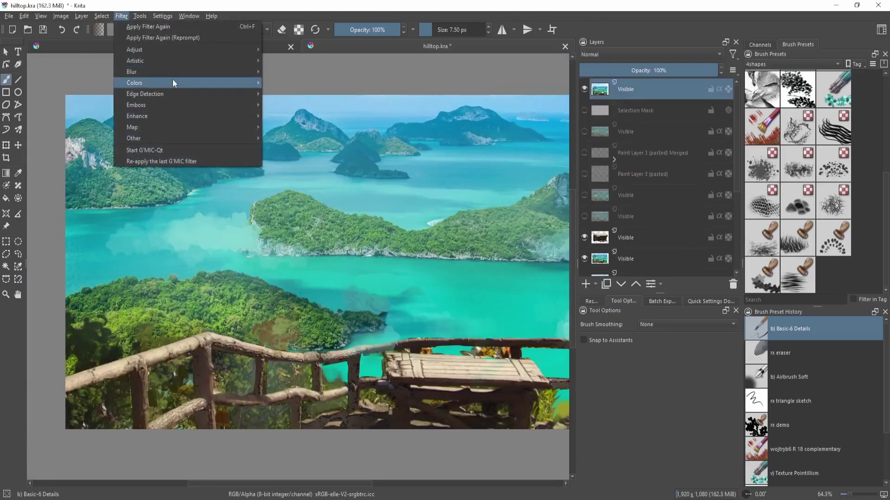
click(170, 150)
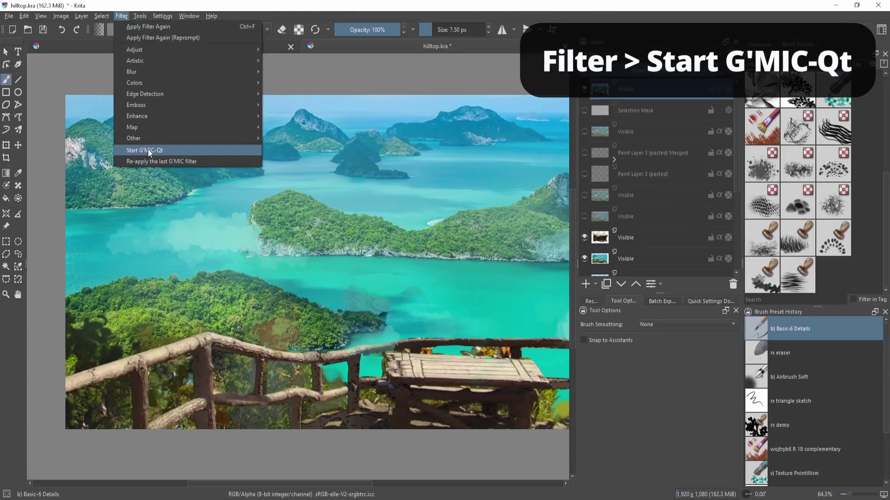
click(149, 150)
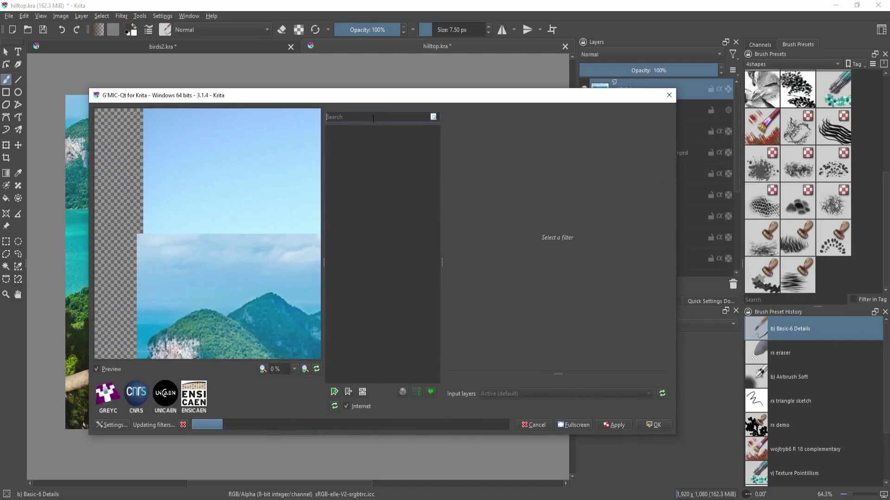
text(smooth)
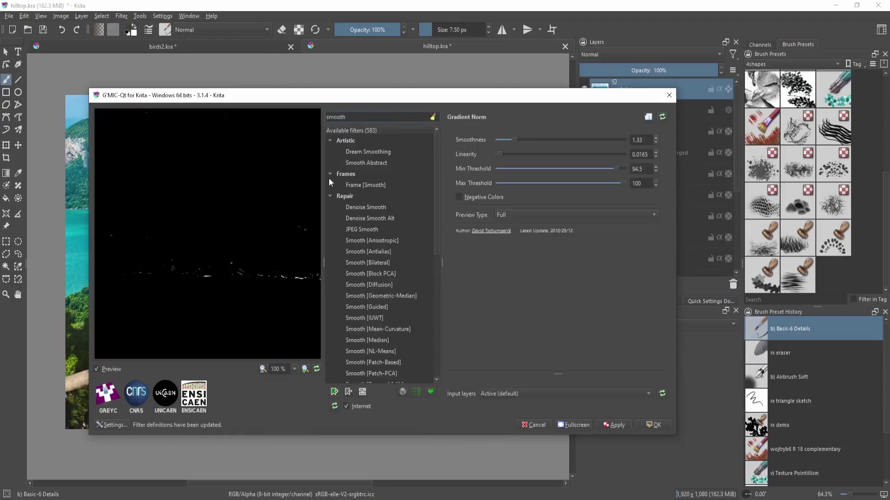
scroll(390, 275, down, 1)
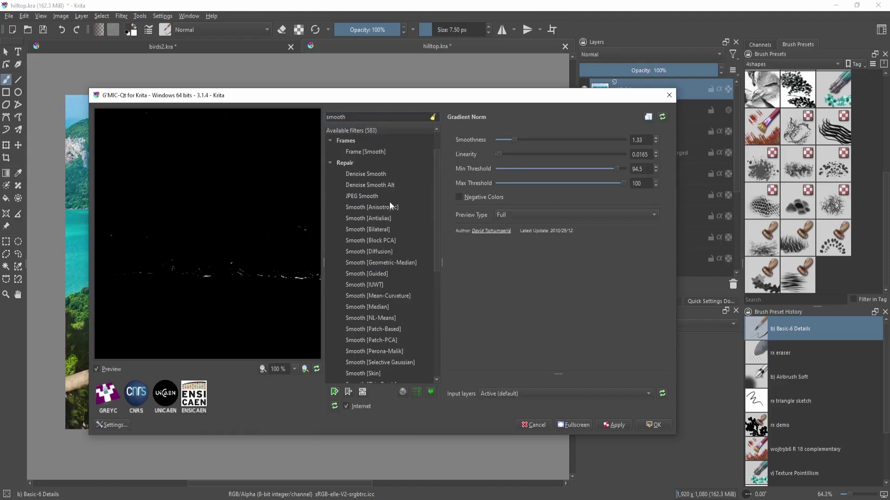
click(398, 229)
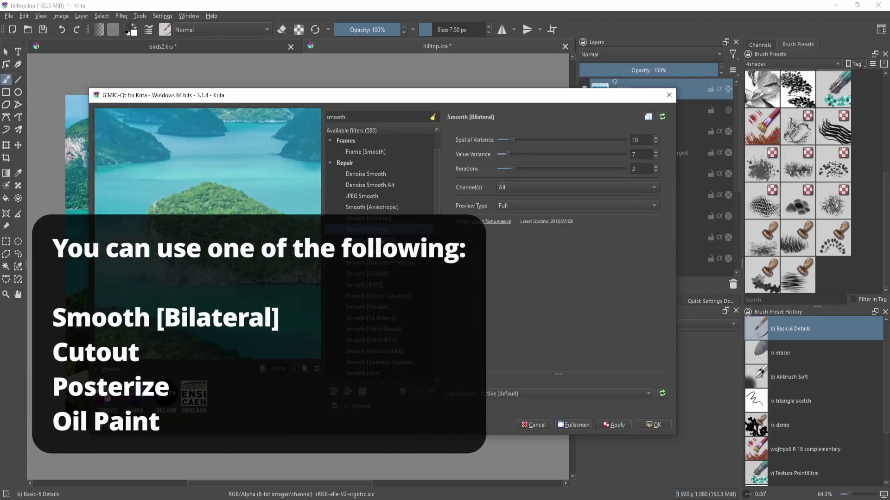
Apply Smooth [Bilateral] with Spatial Variance 43.8, Value Variance 19.9 and 3 iterations after checking the preview on the hillside.
drag(513, 139, 532, 139)
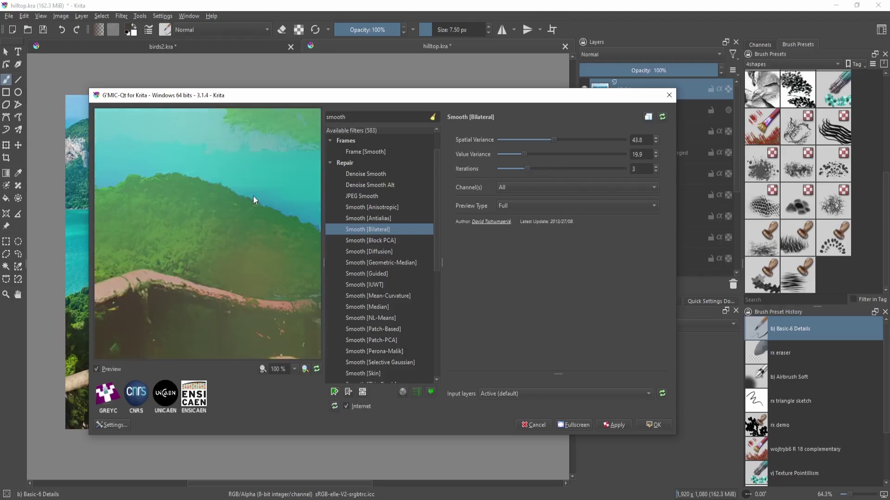
drag(253, 196, 197, 244)
drag(195, 187, 203, 157)
drag(259, 204, 263, 195)
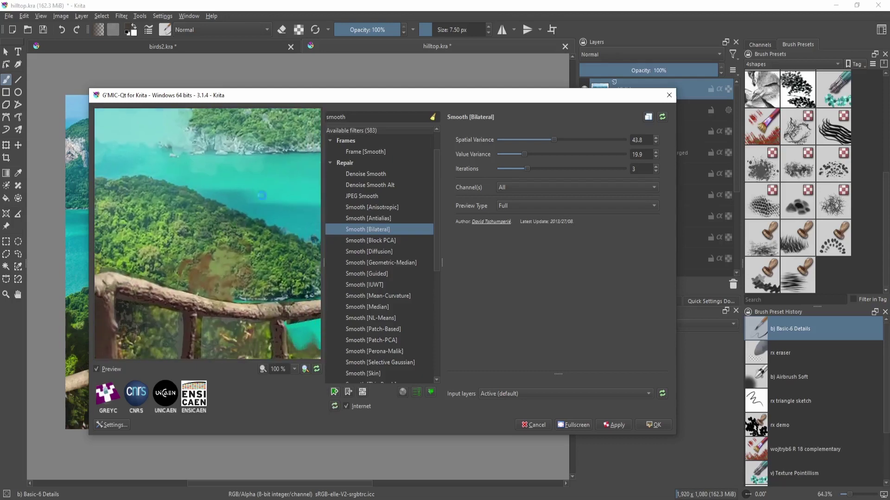
drag(221, 100, 396, 71)
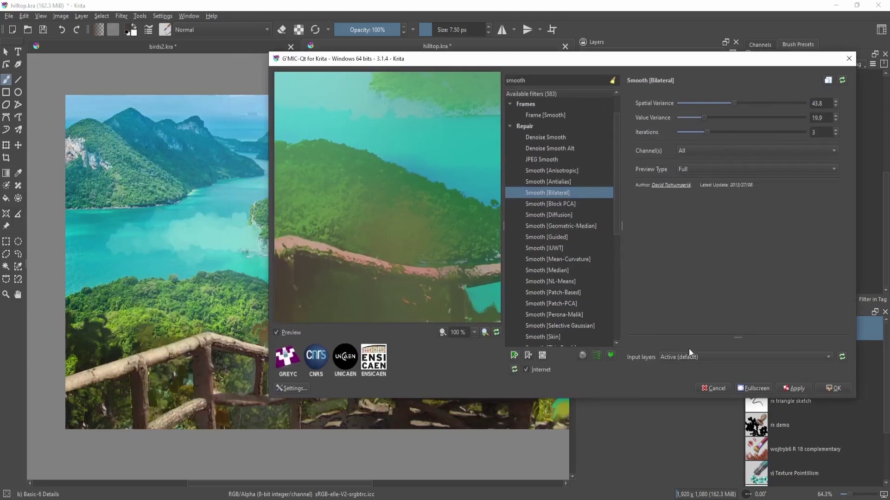
click(820, 389)
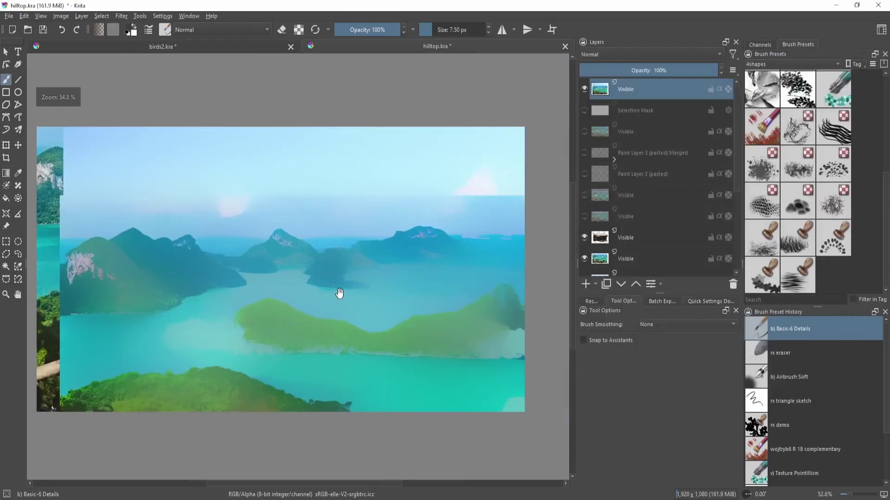
Move the filtered Visible layer to x -144 px, y -382 px and examine the smoothed islands and water.
drag(219, 310, 253, 237)
drag(322, 206, 325, 208)
drag(320, 286, 370, 276)
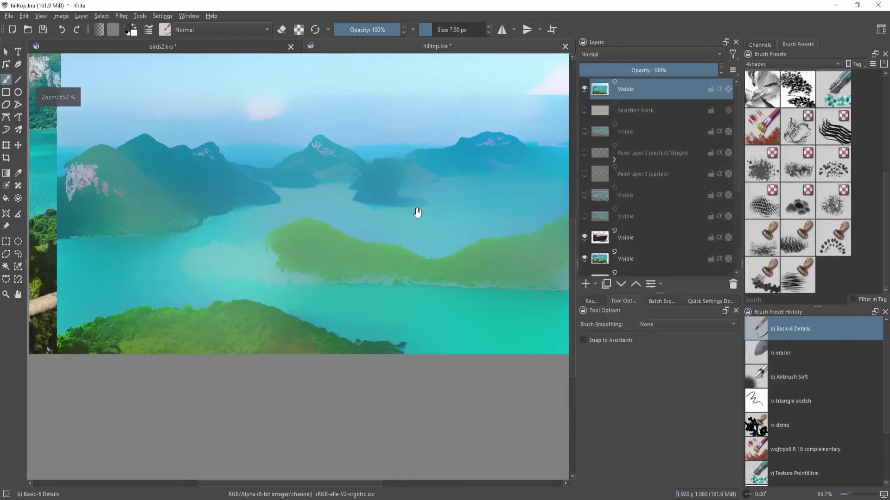
drag(497, 268, 415, 323)
key(t)
drag(354, 303, 378, 183)
mouse_move(378, 218)
mouse_down()
mouse_move(440, 343)
mouse_move(392, 348)
mouse_up()
drag(400, 397, 434, 354)
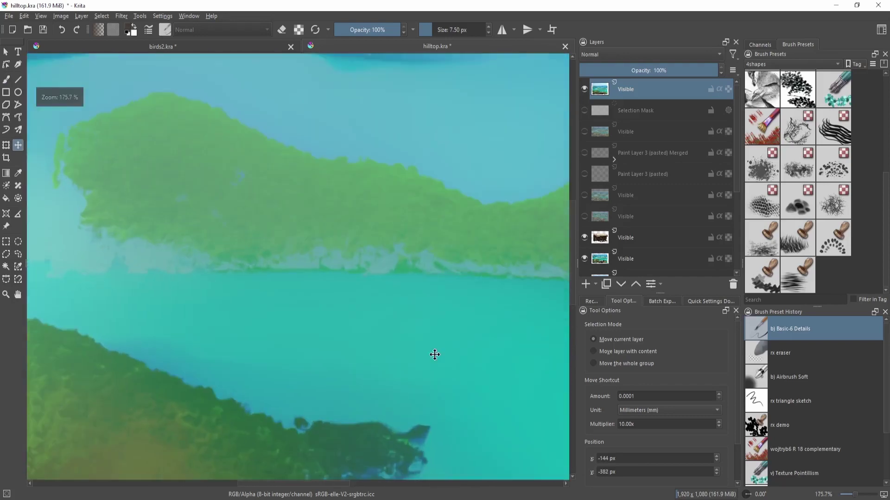
Sample a green colour from the middle island for the b) Basic-6 Details brush and undo the test strokes.
key(b)
drag(406, 316, 359, 351)
mouse_move(326, 214)
mouse_down()
mouse_move(413, 236)
mouse_move(404, 250)
mouse_up()
key(ctrl+z)
ctrl+click(366, 227)
key(ctrl+z)
key(shift+i)
mouse_move(188, 229)
mouse_down()
mouse_move(314, 240)
mouse_move(344, 219)
mouse_move(342, 234)
mouse_up()
key(ctrl+z)
key(ctrl+z)
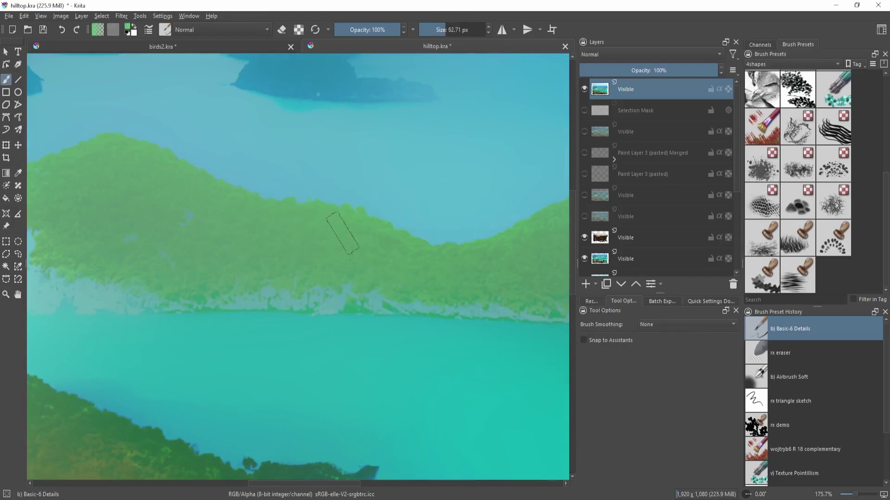
Paint light green highlights along the middle island's ridge with the b) Basic-6 Details brush at 62.71 px.
drag(407, 232, 296, 240)
drag(223, 211, 297, 209)
mouse_move(211, 163)
mouse_down()
mouse_move(258, 176)
mouse_move(301, 199)
mouse_up()
mouse_move(215, 149)
mouse_down()
mouse_move(270, 165)
mouse_move(206, 174)
mouse_move(183, 153)
mouse_move(236, 187)
mouse_move(167, 152)
mouse_move(228, 188)
mouse_up()
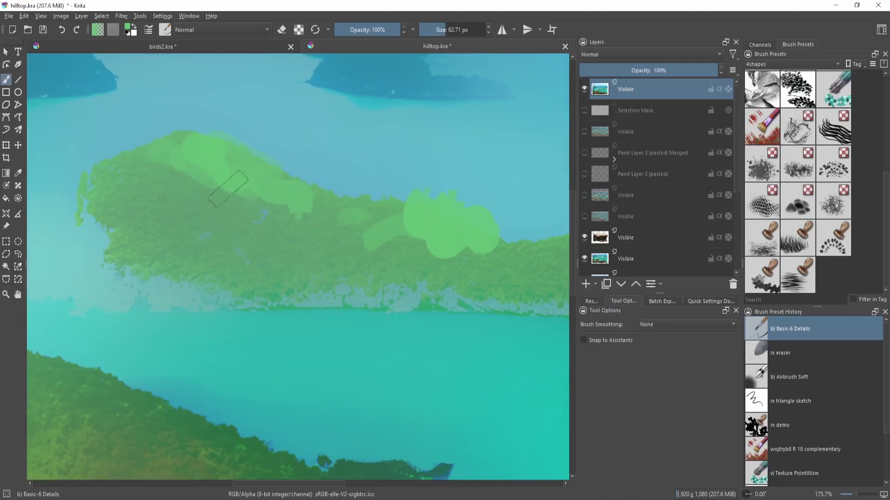
Try light green highlight strokes across the crest of the foreground hillside.
scroll(304, 254, down, 3)
mouse_move(185, 285)
mouse_down()
mouse_move(248, 315)
mouse_move(195, 288)
mouse_move(174, 287)
mouse_move(186, 320)
mouse_move(153, 302)
mouse_move(263, 328)
mouse_up()
drag(253, 308, 250, 354)
drag(335, 333, 298, 352)
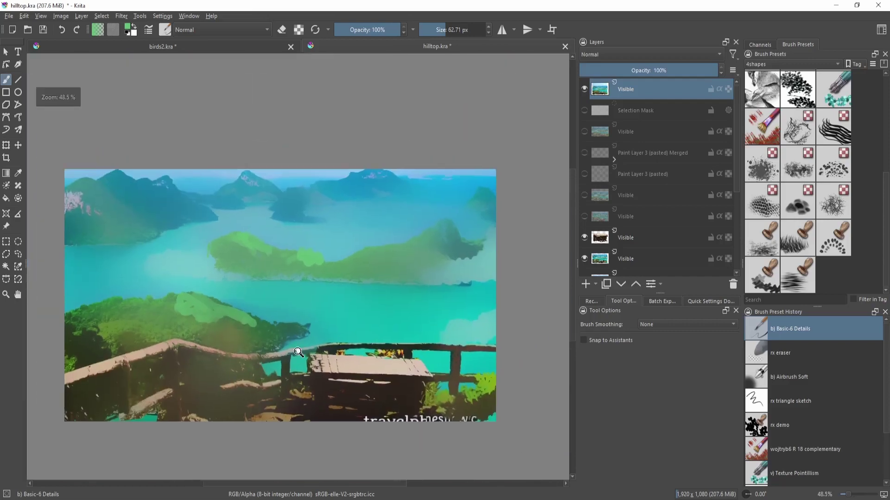
Examine the smoothed hilltop composite as a whole and up close, comparing the painted island, water and foreground hill.
scroll(298, 352, down, 2)
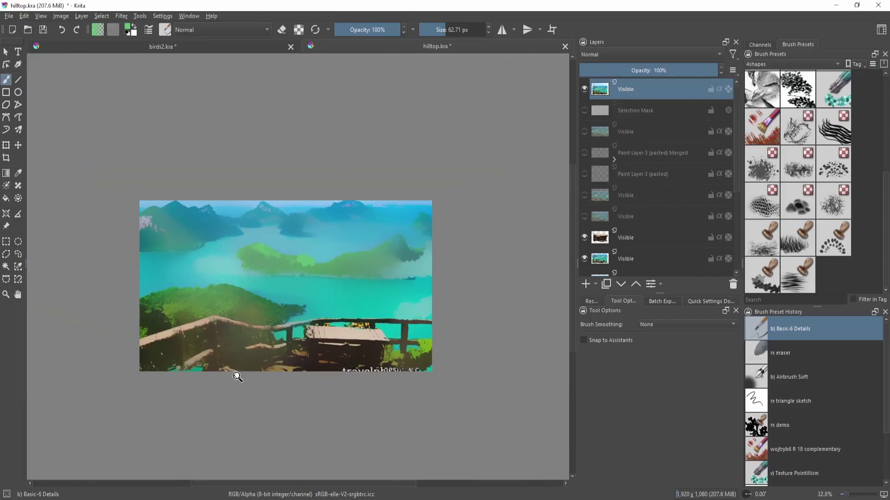
scroll(238, 376, up, 4)
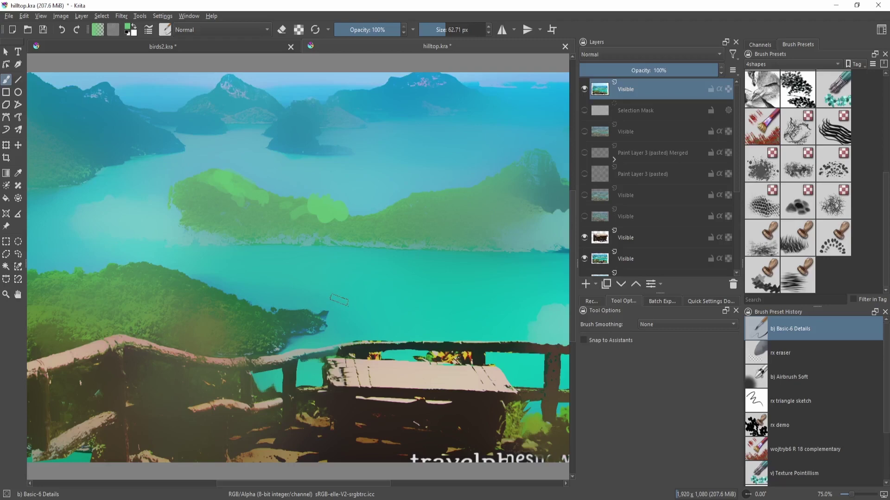
drag(339, 301, 315, 274)
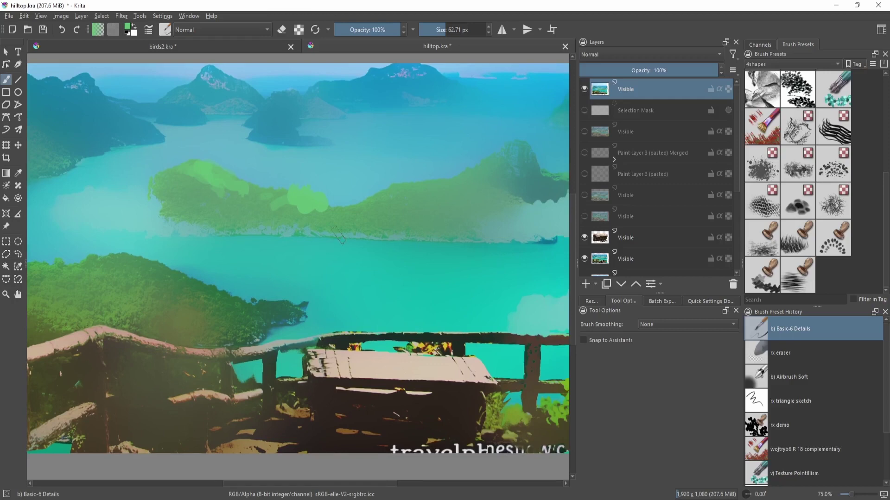
drag(339, 235, 364, 216)
drag(227, 206, 272, 212)
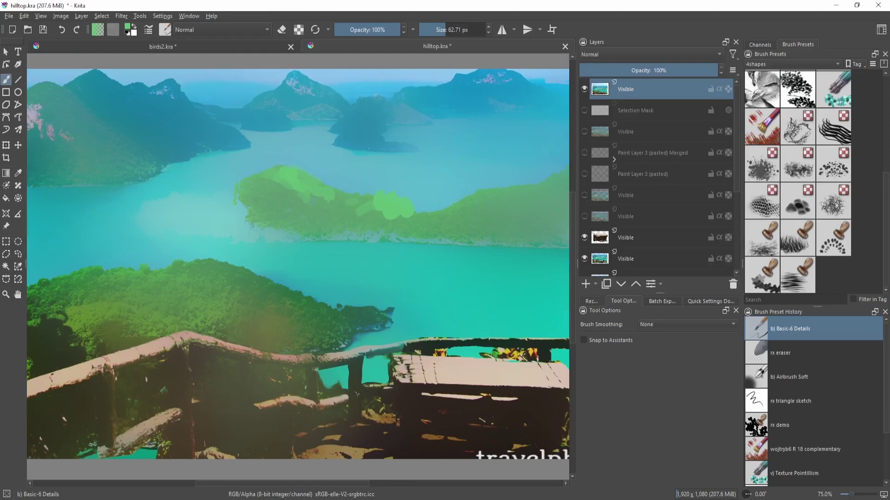
drag(286, 324, 181, 226)
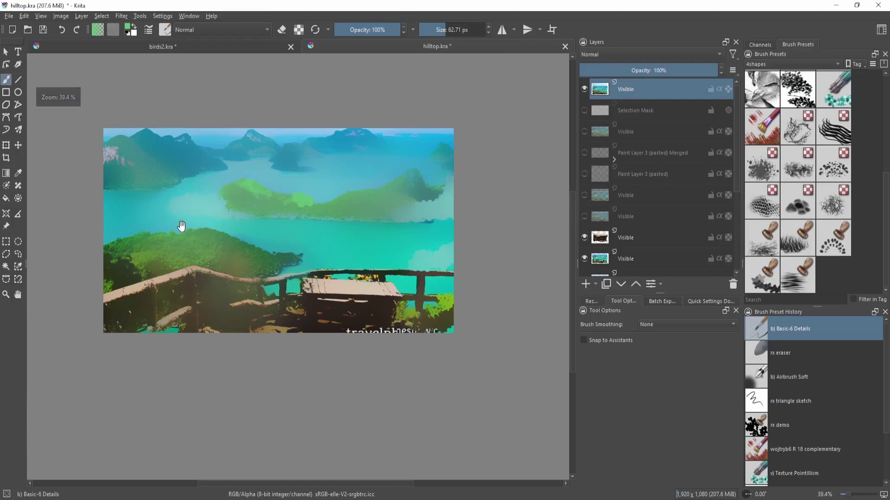
mouse_move(419, 275)
mouse_down()
mouse_move(425, 221)
mouse_move(437, 304)
mouse_up()
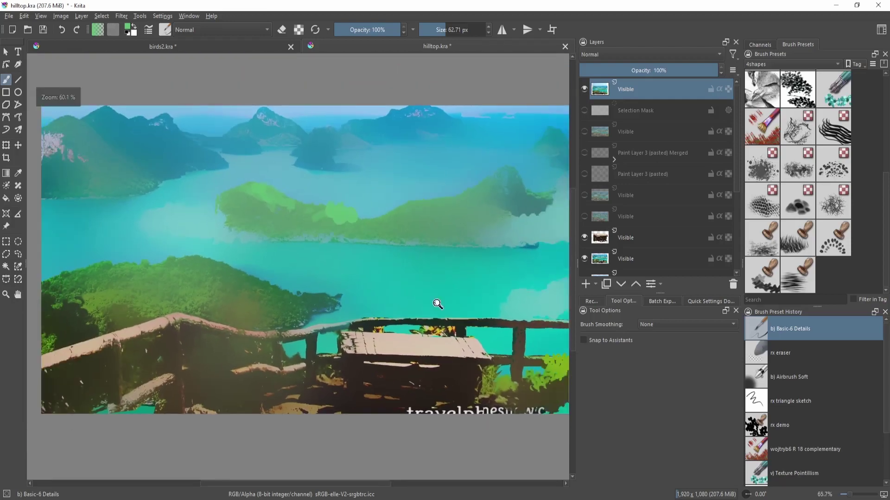
key(t)
mouse_move(330, 264)
mouse_down()
mouse_move(340, 279)
mouse_move(337, 239)
mouse_move(362, 256)
mouse_move(343, 258)
mouse_up()
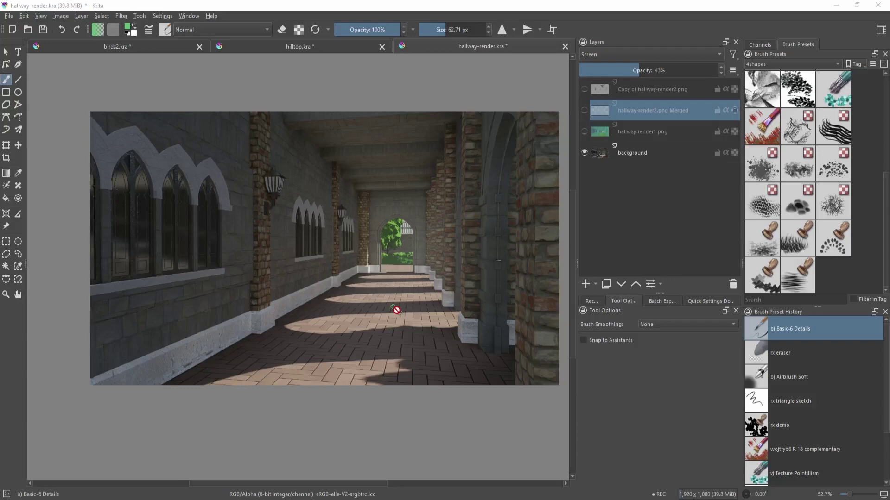
Add a paint layer above the hallway-render2.png Merged layer in hallway-render.kra.
mouse_move(462, 338)
mouse_down()
mouse_move(409, 359)
mouse_move(428, 356)
mouse_up()
click(585, 284)
mouse_move(293, 369)
mouse_down()
mouse_move(329, 374)
mouse_move(458, 339)
mouse_up()
drag(457, 339, 477, 316)
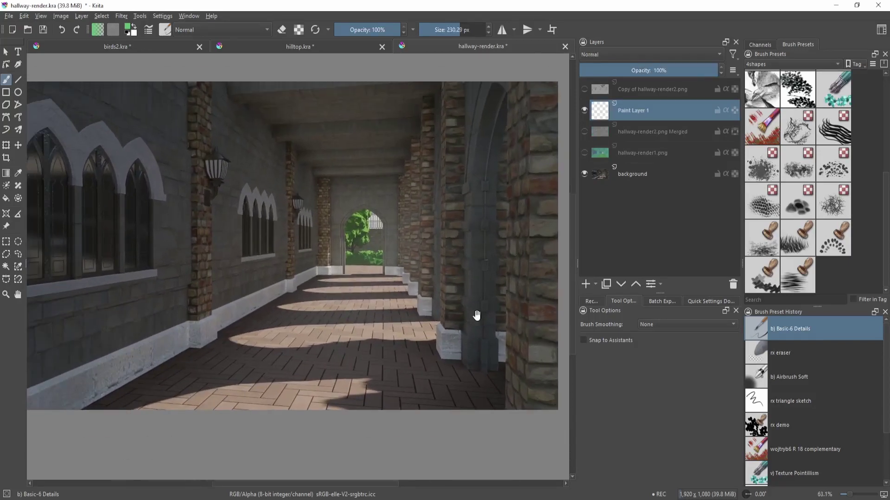
Select the y) Texture Large Splat brush, isolate the new paint layer, and undo a green test splatter.
click(772, 179)
mouse_move(329, 279)
mouse_down()
mouse_move(312, 293)
mouse_move(305, 285)
mouse_up()
key(shift+i)
drag(331, 329, 335, 353)
drag(233, 263, 375, 263)
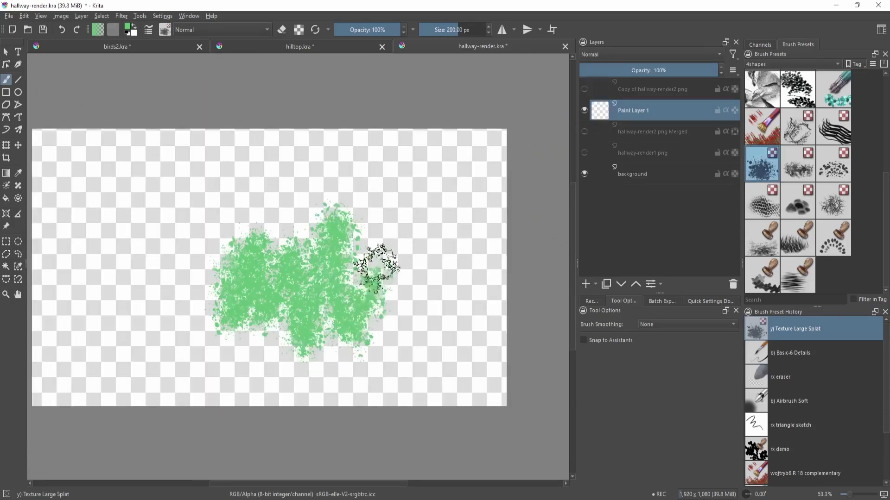
key(ctrl+z)
Paint a dark grey-green splatter with y) Texture Large Splat, break it up by erasing, and show the whole hallway again.
key(shift+i)
drag(351, 302, 343, 298)
mouse_move(221, 236)
mouse_down()
mouse_move(257, 238)
mouse_move(178, 333)
mouse_move(380, 309)
mouse_up()
key(e)
key(shift+i)
drag(376, 368, 300, 290)
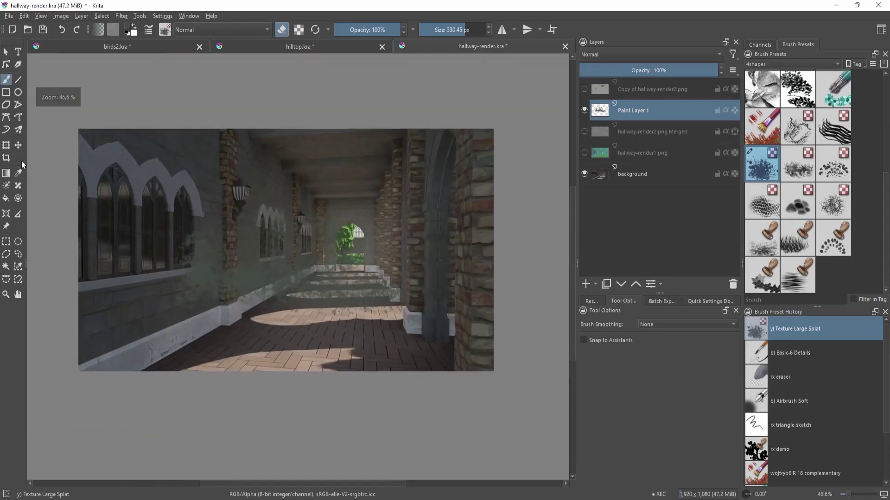
Try to fit the splatter to the windowed wall with a Mesh transform by moving its four corners.
click(6, 147)
drag(321, 326, 340, 304)
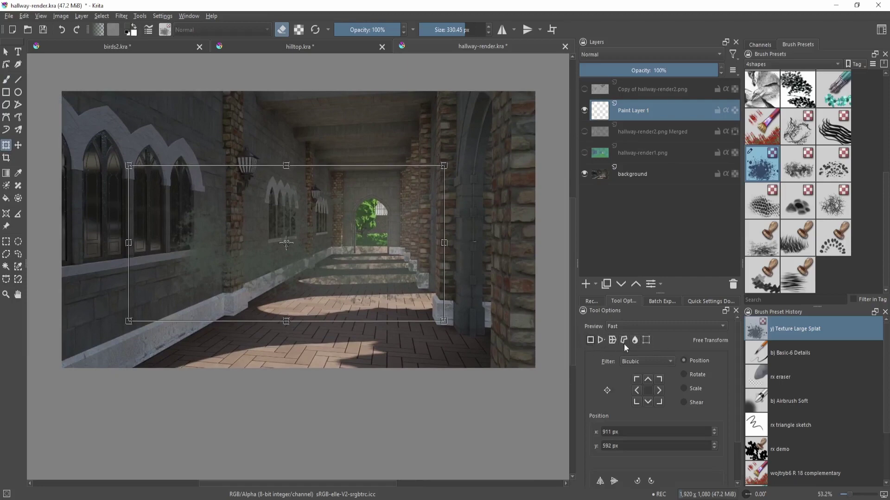
right_click(342, 226)
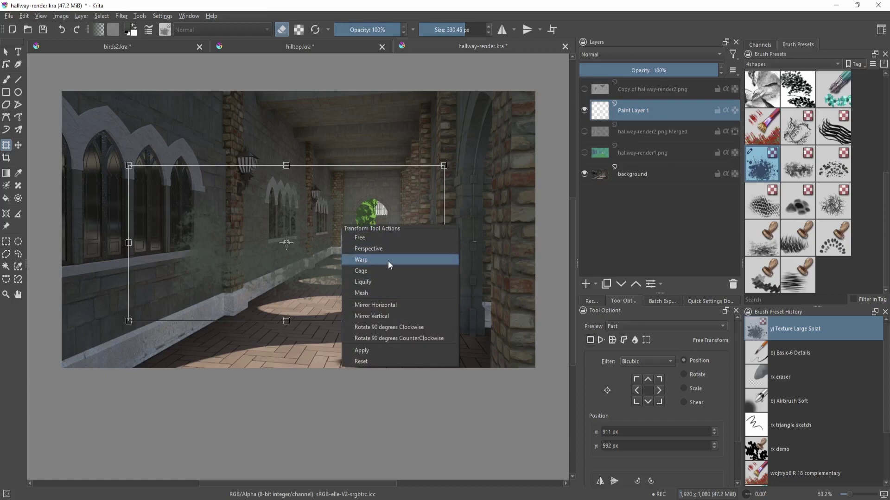
click(379, 294)
drag(129, 166, 118, 115)
drag(129, 321, 126, 369)
drag(443, 321, 309, 274)
drag(444, 165, 278, 134)
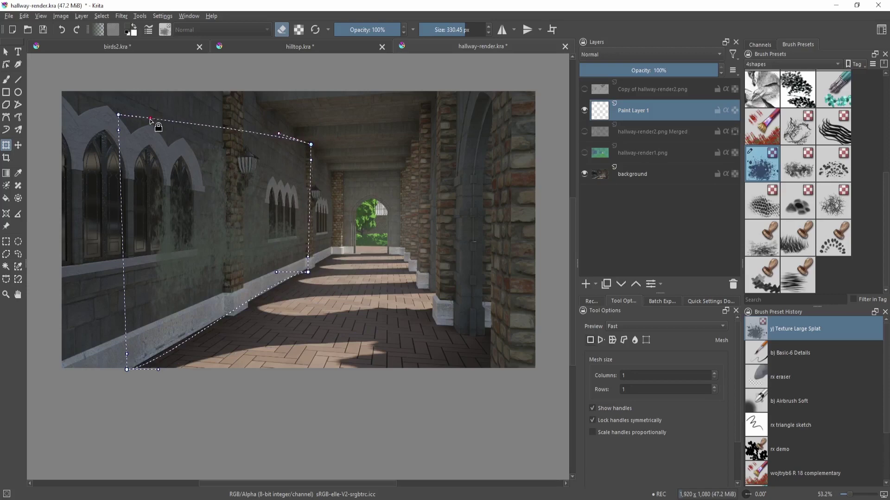
Adjust the mesh's curve handles and lower corners along the wall's base, and cancel the mesh transform.
drag(149, 119, 151, 126)
drag(126, 370, 116, 380)
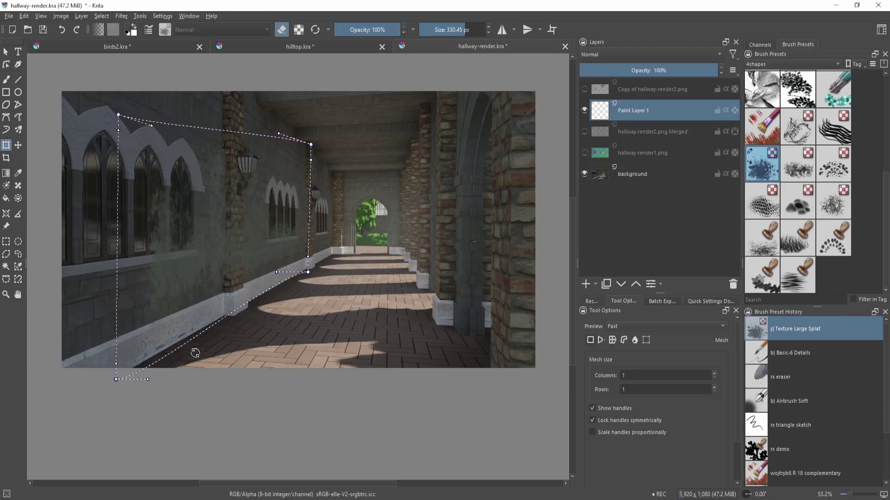
drag(308, 272, 282, 278)
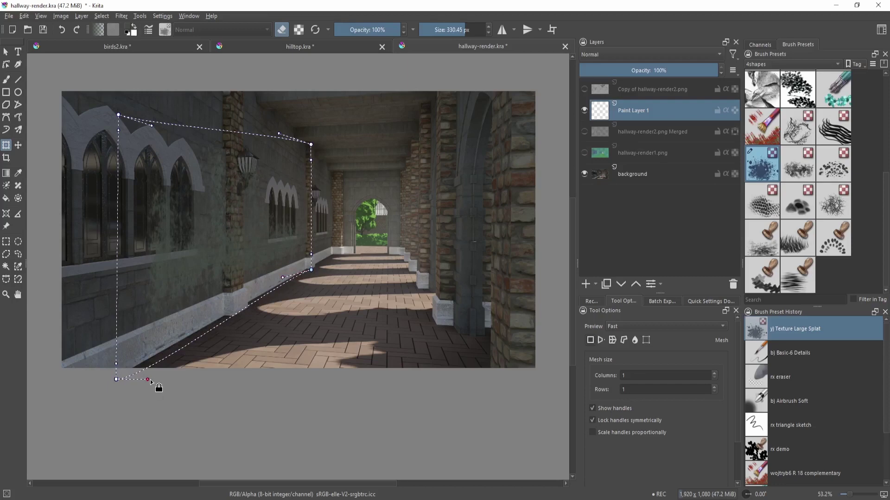
drag(150, 380, 141, 364)
key(Escape)
Fit the splatter to the windowed wall's perspective with a Perspective transform and apply it.
right_click(354, 205)
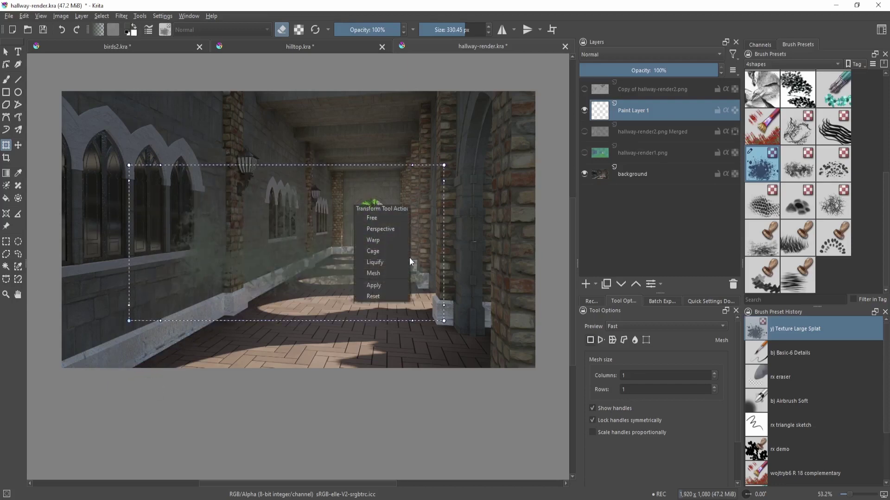
click(381, 229)
drag(129, 165, 127, 111)
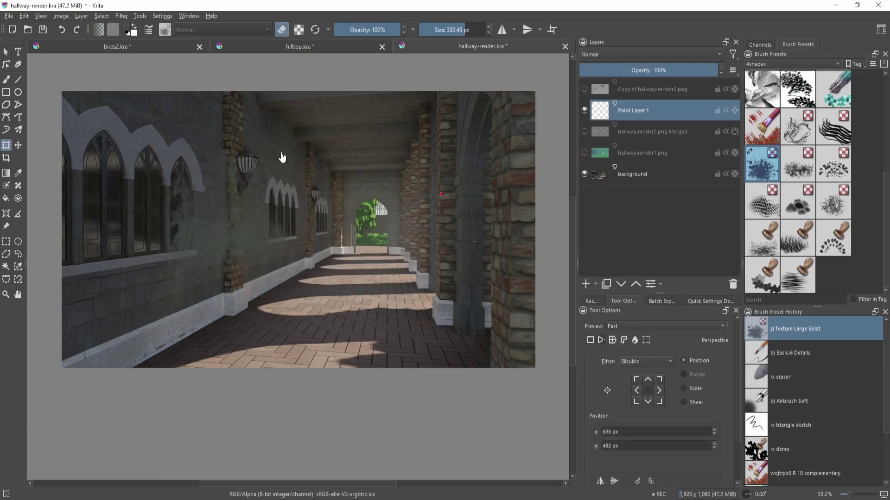
drag(280, 157, 299, 159)
key(Return)
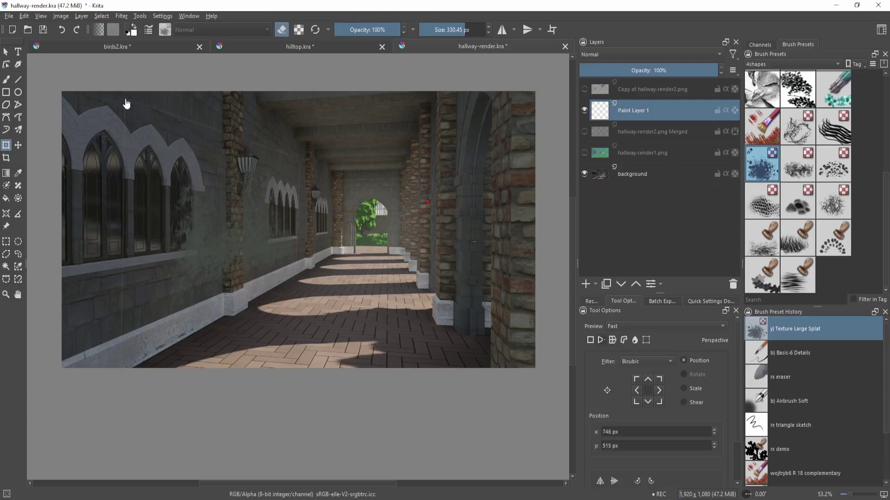
drag(125, 100, 124, 100)
drag(301, 161, 318, 235)
key(Return)
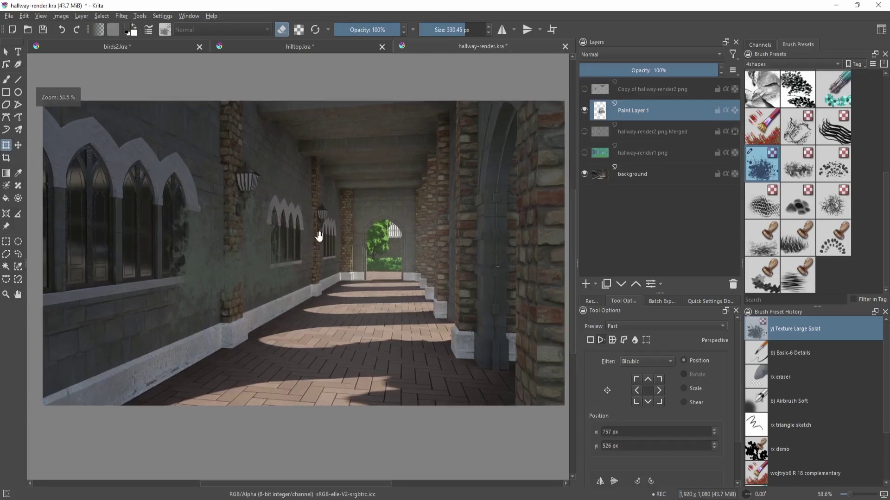
Set the splatter layer's blending mode to Multiply and its opacity to 67%.
click(620, 55)
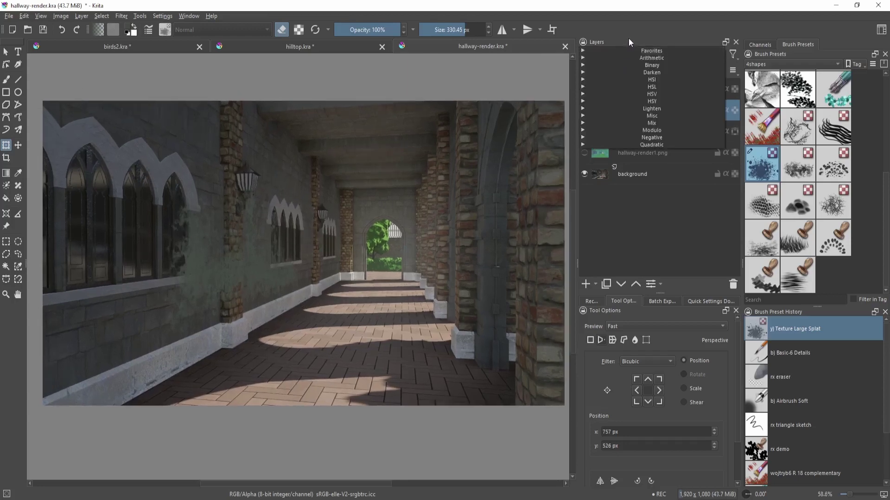
click(583, 51)
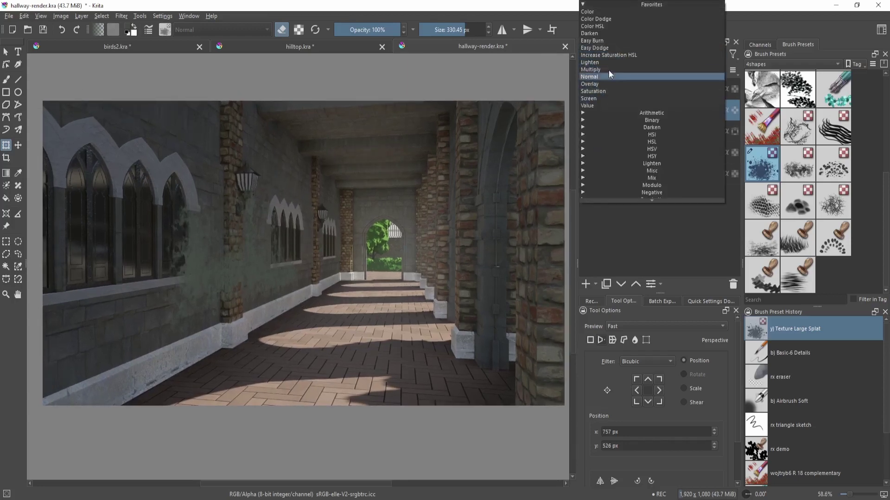
click(610, 69)
key(space)
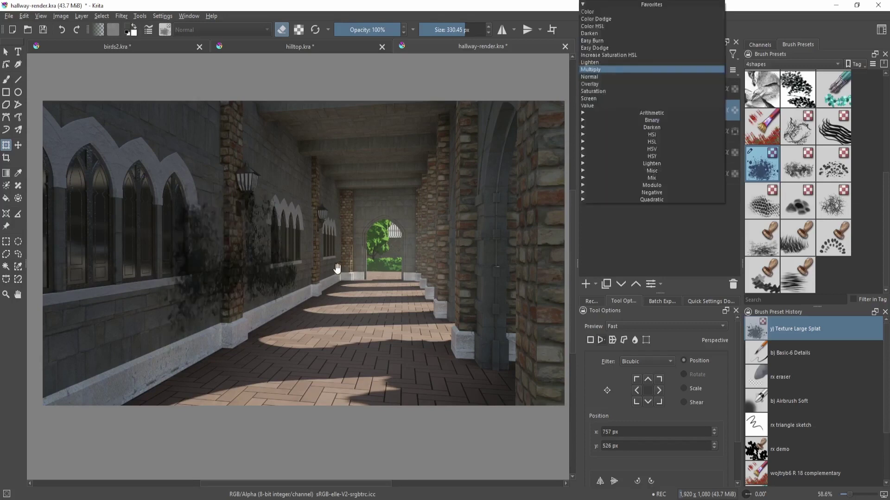
drag(338, 269, 348, 245)
drag(348, 245, 338, 267)
drag(400, 222, 416, 216)
mouse_move(654, 70)
mouse_down()
mouse_move(625, 70)
mouse_move(672, 70)
mouse_up()
Move the splatter onto the wall below the nearest windows and adjust its transform to x 296 px, y 698 px.
key(m)
mouse_move(316, 229)
mouse_down()
mouse_move(204, 289)
mouse_move(231, 262)
mouse_up()
key(ctrl+t)
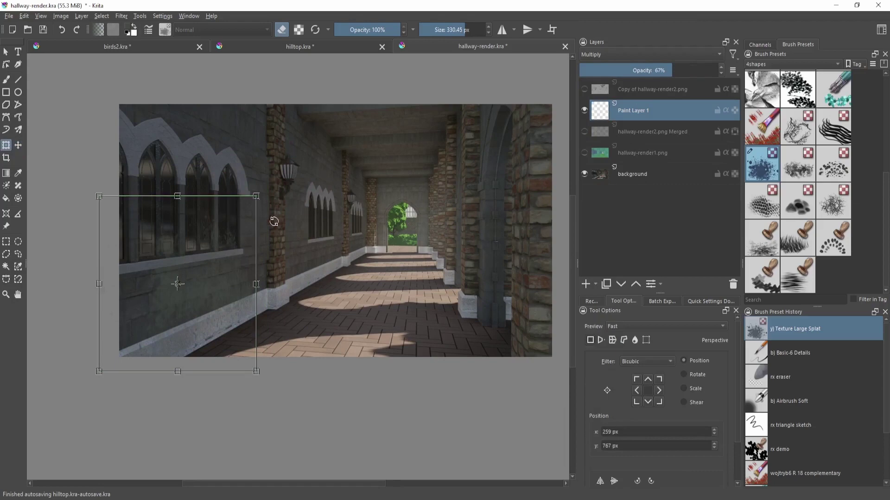
key(ctrl+space)
mouse_move(274, 223)
mouse_down()
mouse_move(197, 330)
mouse_move(279, 244)
mouse_up()
scroll(280, 244, up, 3)
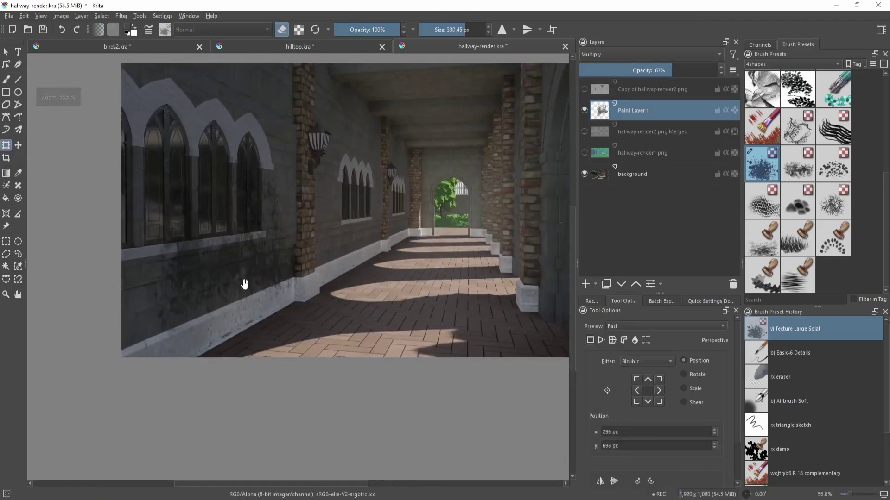
Move the splatter layer to x -107 px, y 377 px over the lower wall and its baseboard.
key(m)
drag(232, 260, 232, 290)
drag(274, 320, 252, 333)
drag(253, 287, 201, 385)
drag(291, 271, 421, 248)
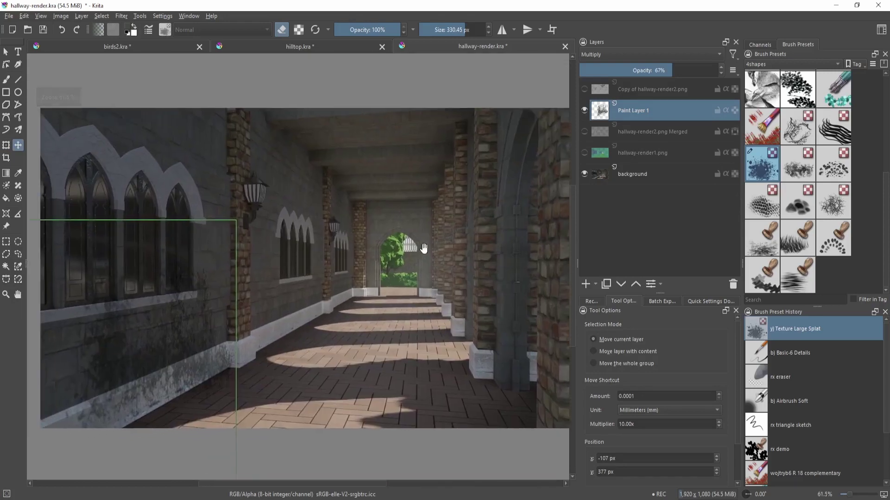
Clear most of the middle of the flat splatter on the isolated layer and switch to the b) Basic-6 Details brush.
drag(492, 278, 426, 278)
drag(427, 278, 405, 304)
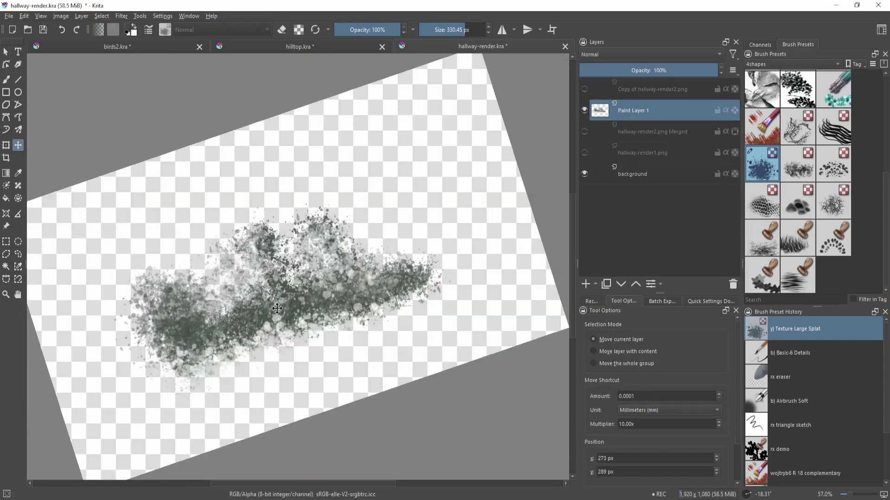
key(b)
mouse_move(276, 320)
mouse_down()
mouse_move(258, 247)
mouse_move(330, 234)
mouse_move(207, 330)
mouse_move(214, 329)
mouse_up()
key(slash)
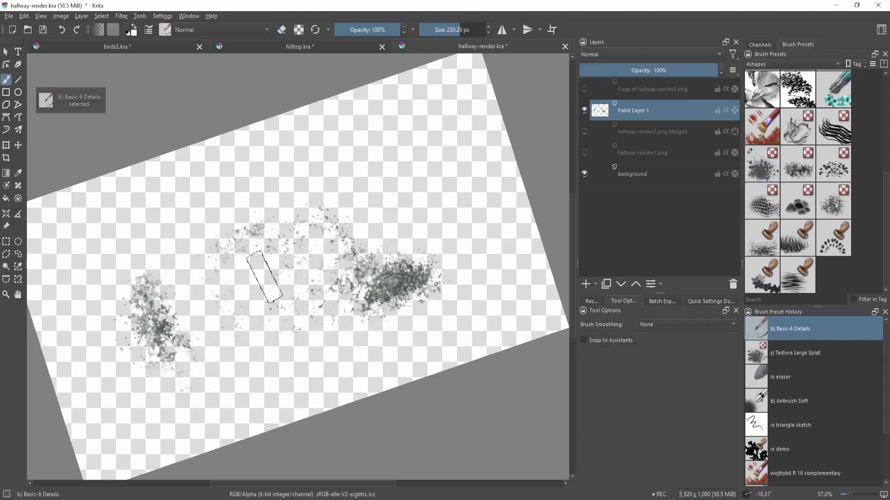
Paint a dark rectangular block with the brush at 58.03 px, trim its edges by erasing, and straighten the canvas.
mouse_move(265, 277)
shift+mouse_down()
mouse_move(215, 266)
mouse_move(258, 247)
mouse_move(231, 281)
mouse_move(220, 282)
mouse_move(287, 243)
shift+mouse_up()
key(ctrl+z)
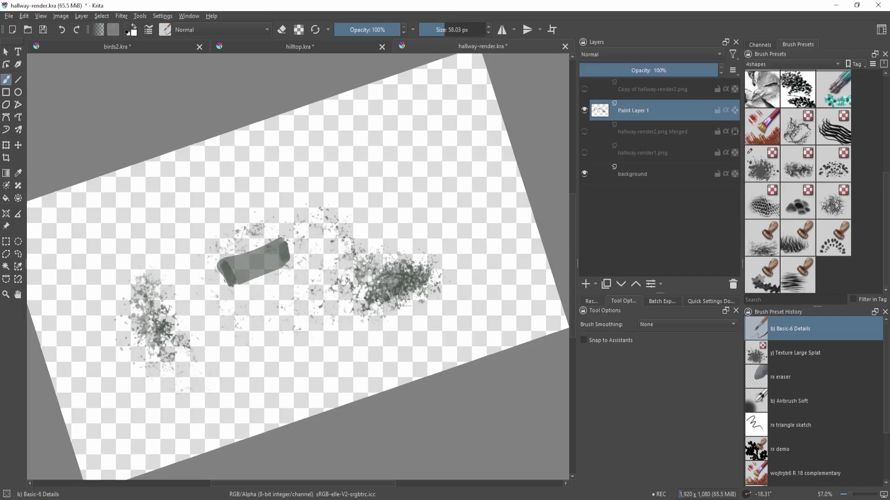
key(e)
mouse_move(224, 280)
mouse_down()
mouse_move(217, 262)
mouse_move(261, 241)
mouse_up()
key(5)
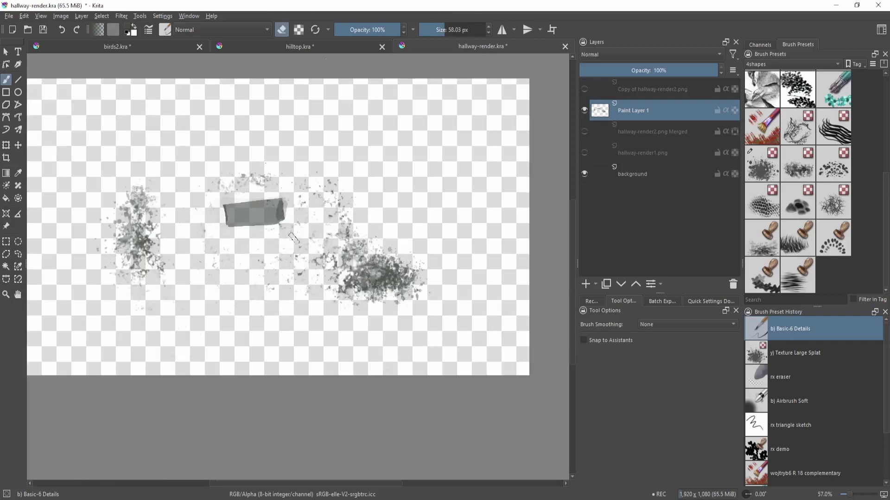
Draw short joint lines across the wood-fiber bands with b) Basic-6 Details at 25.78 px and straighten the canvas.
drag(366, 253, 369, 296)
mouse_move(250, 324)
mouse_down()
mouse_move(374, 313)
mouse_move(386, 283)
mouse_up()
drag(227, 311, 250, 368)
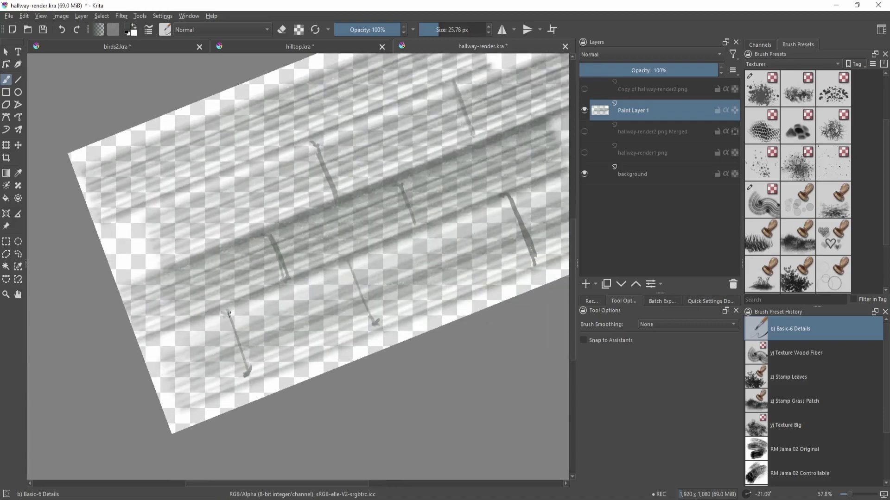
drag(233, 280, 241, 304)
mouse_move(173, 222)
mouse_down()
mouse_move(192, 285)
mouse_move(205, 285)
mouse_up()
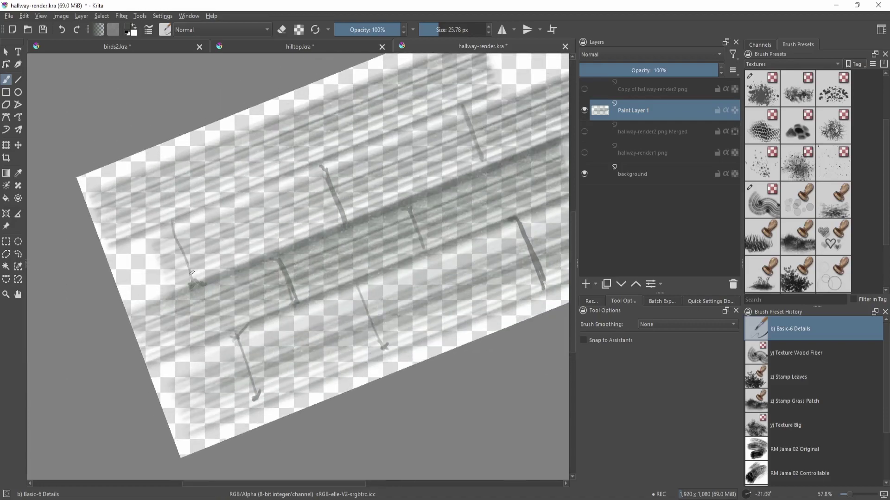
drag(172, 227, 185, 214)
key(5)
mouse_move(437, 299)
mouse_down()
mouse_move(391, 345)
mouse_move(437, 299)
mouse_up()
drag(457, 249, 421, 299)
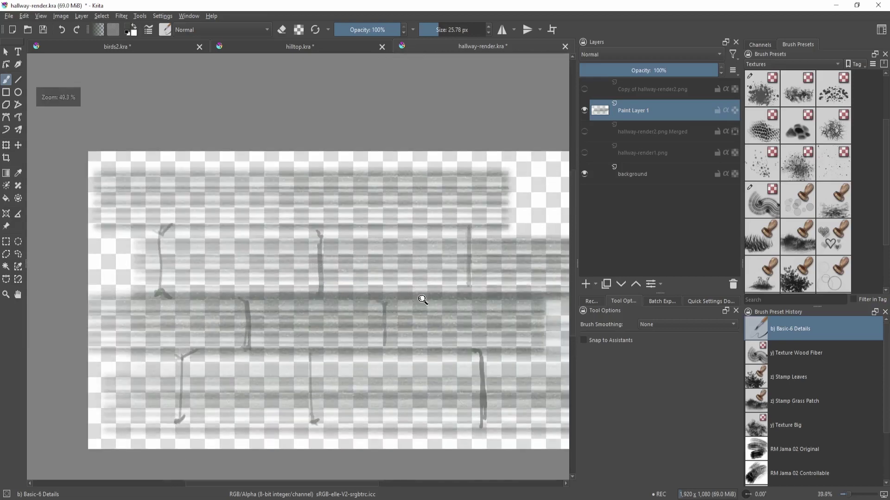
Complete the joint line across the top wood-fiber band, add a transform mask to Paint Layer 1, and end layer isolation.
drag(321, 239, 430, 239)
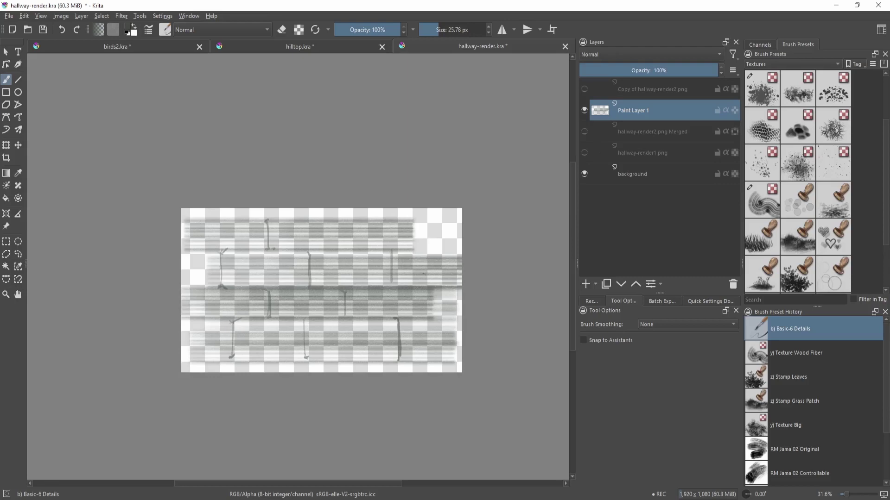
scroll(330, 305, up, 3)
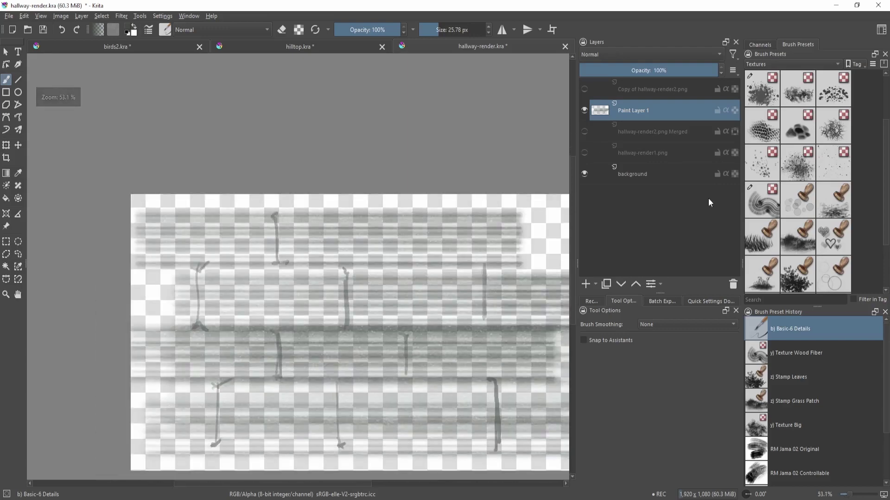
click(595, 284)
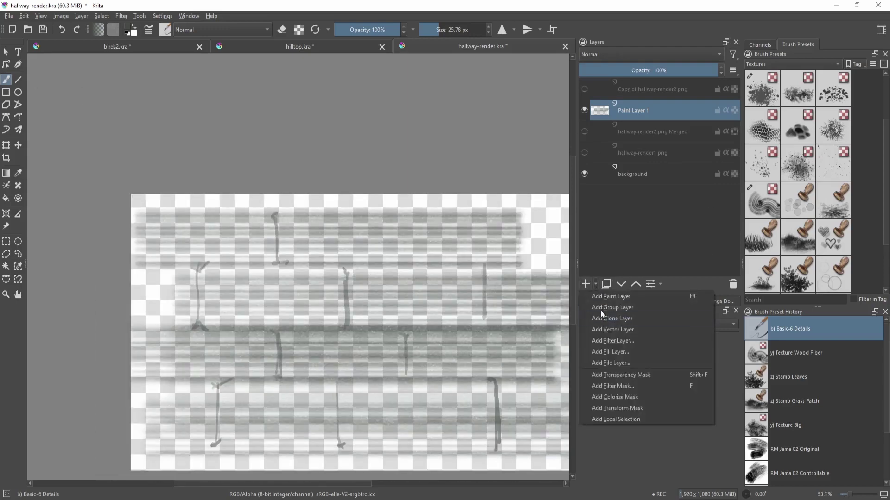
click(597, 284)
click(596, 285)
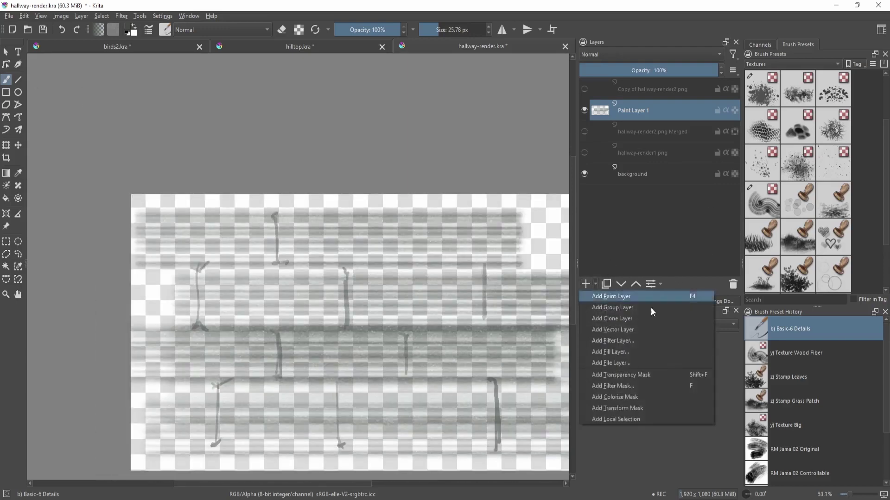
click(646, 409)
scroll(325, 353, down, 2)
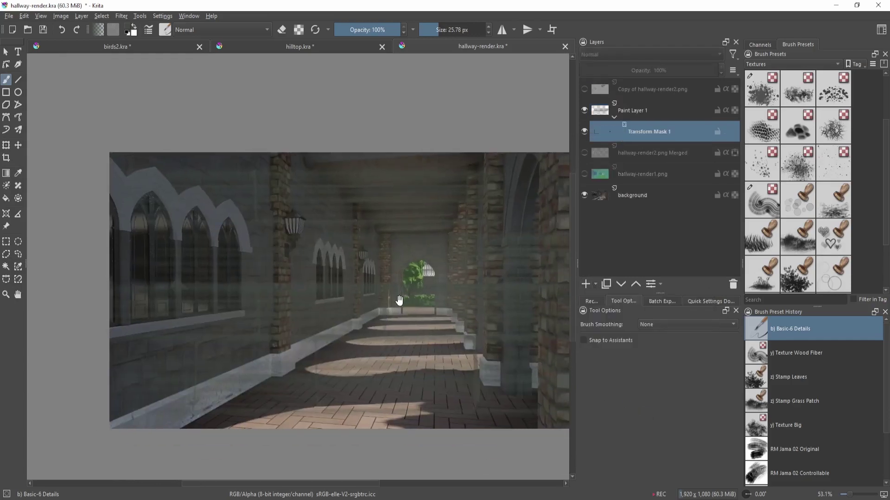
Start a perspective transform on the transform mask and pull the plank texture's two right corners toward the hallway's far end.
scroll(326, 354, up, 2)
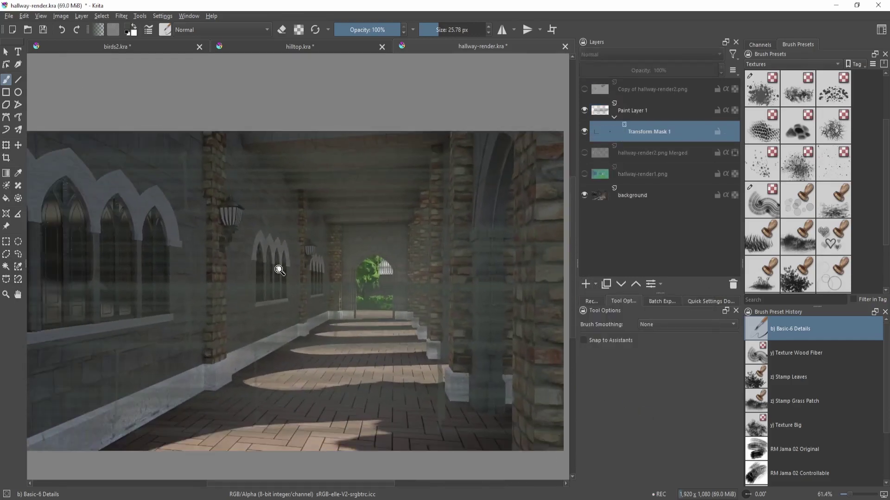
scroll(339, 210, down, 1)
scroll(339, 210, down, 1)
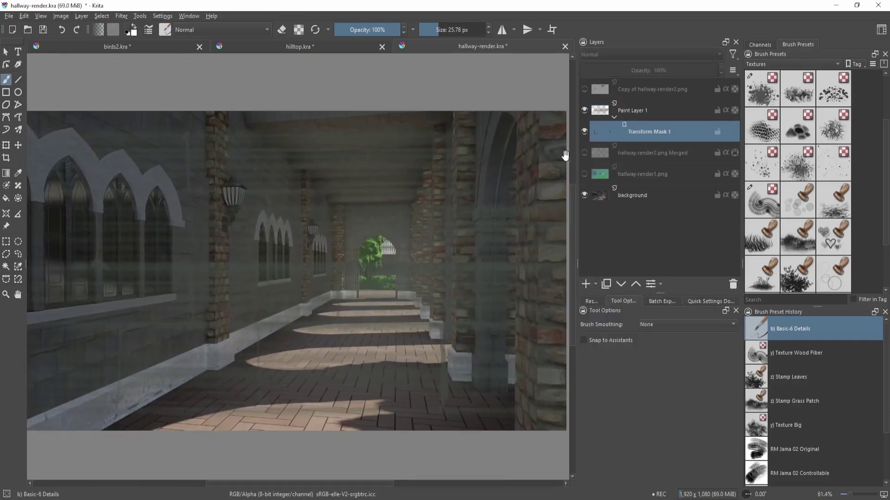
click(646, 116)
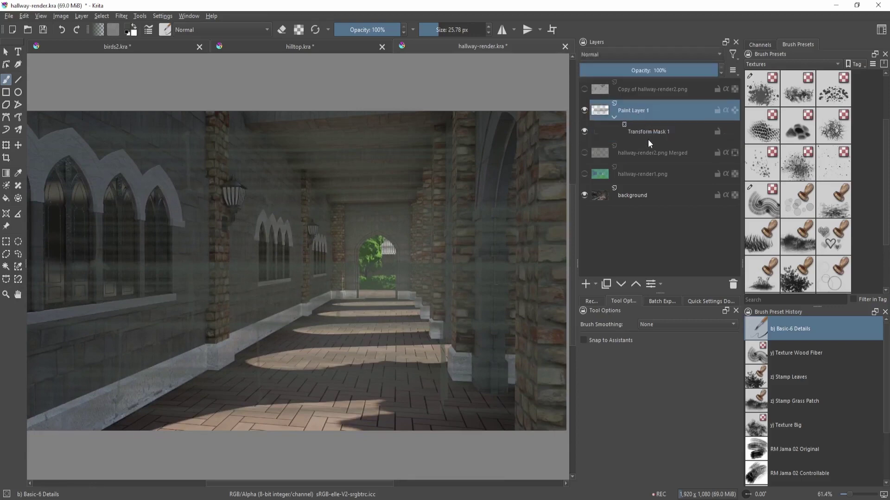
click(648, 139)
scroll(300, 232, down, 2)
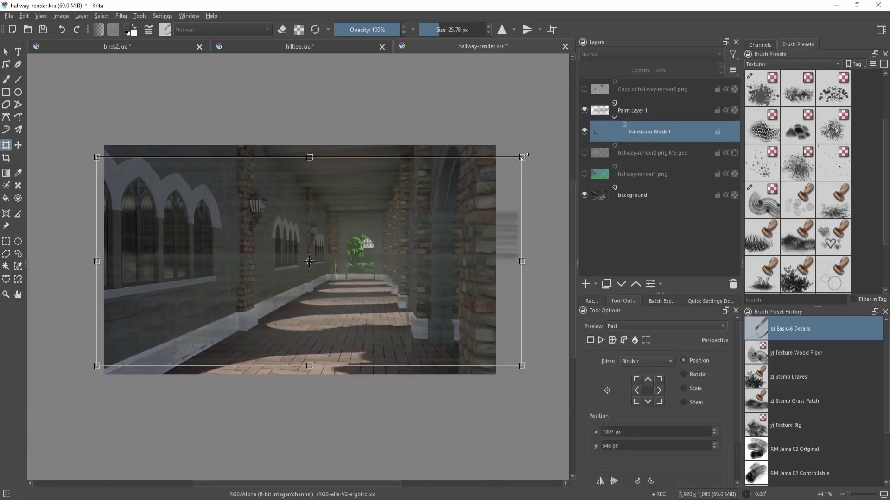
right_click(451, 229)
click(475, 254)
drag(522, 157, 323, 211)
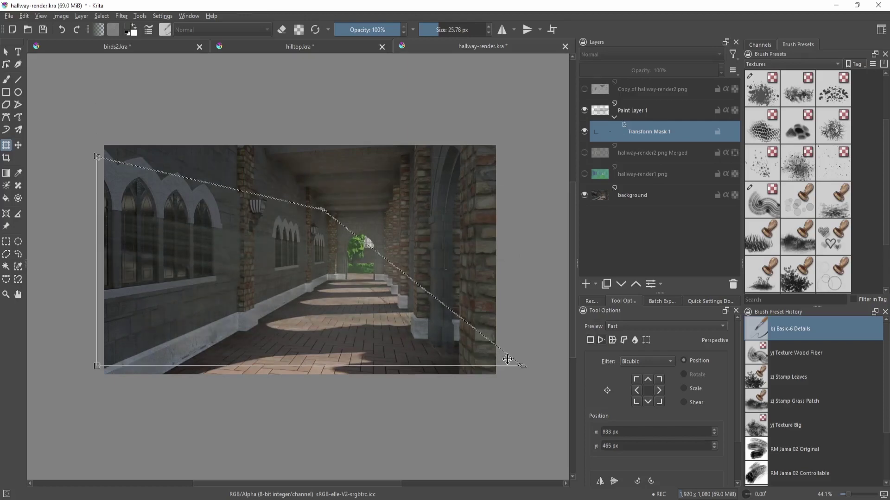
drag(523, 367, 329, 218)
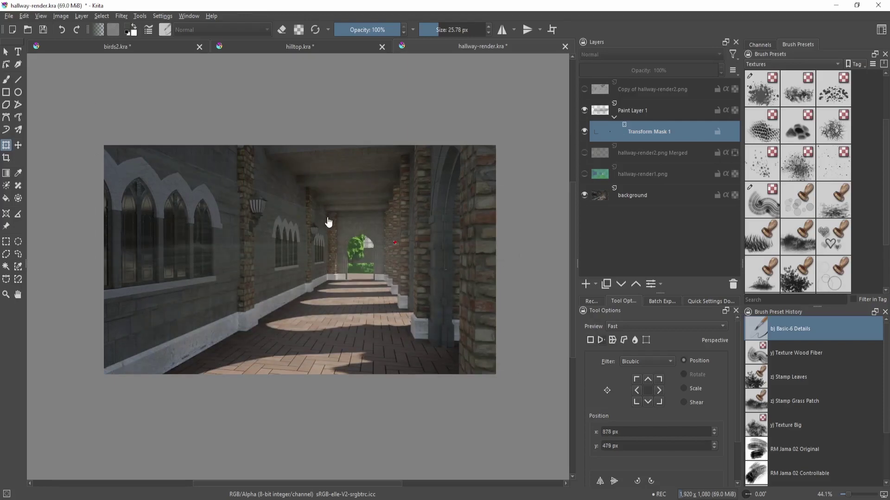
Refine the perspective corners so the texture follows the left wall above its baseboard and ends beyond the farthest windows.
drag(287, 281, 280, 253)
drag(280, 253, 333, 332)
drag(267, 292, 255, 236)
drag(255, 235, 256, 203)
drag(383, 221, 379, 239)
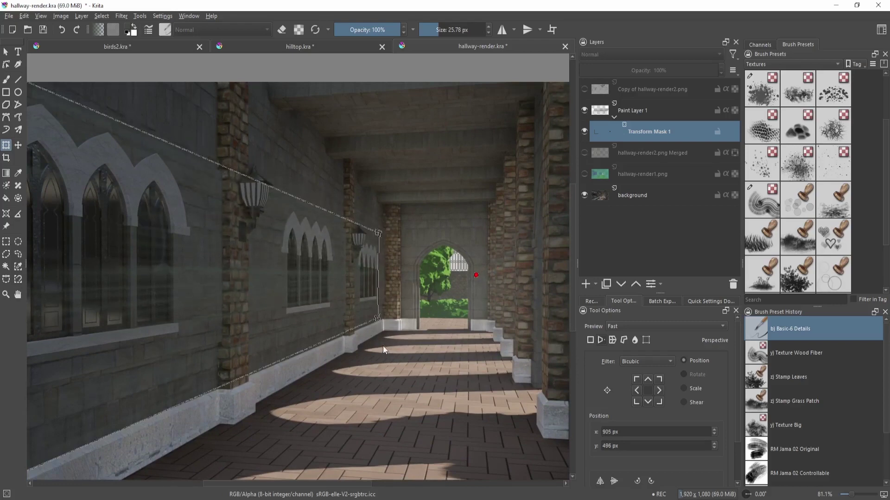
drag(377, 320, 382, 323)
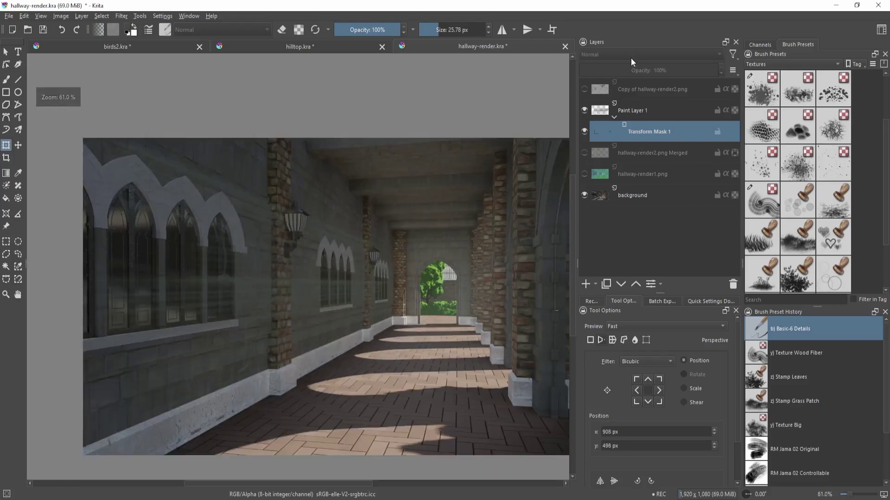
Set Paint Layer 1's blending mode to Multiply.
click(661, 110)
click(647, 53)
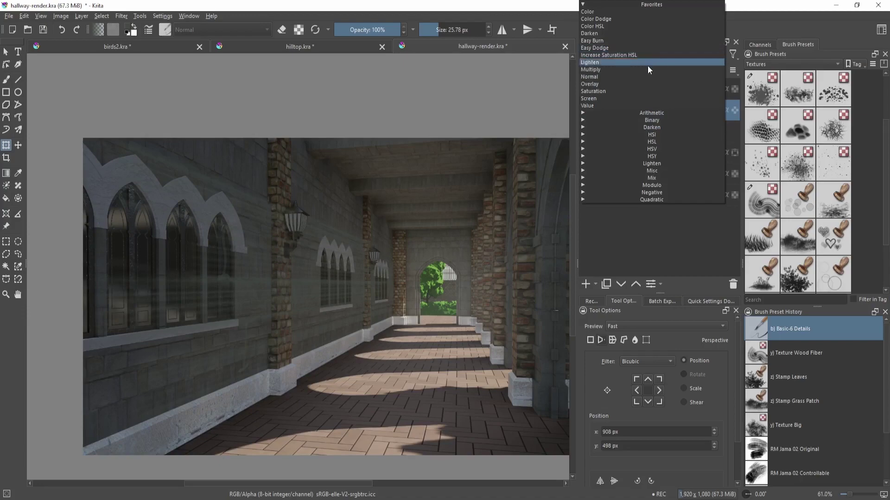
click(635, 69)
scroll(354, 230, up, 4)
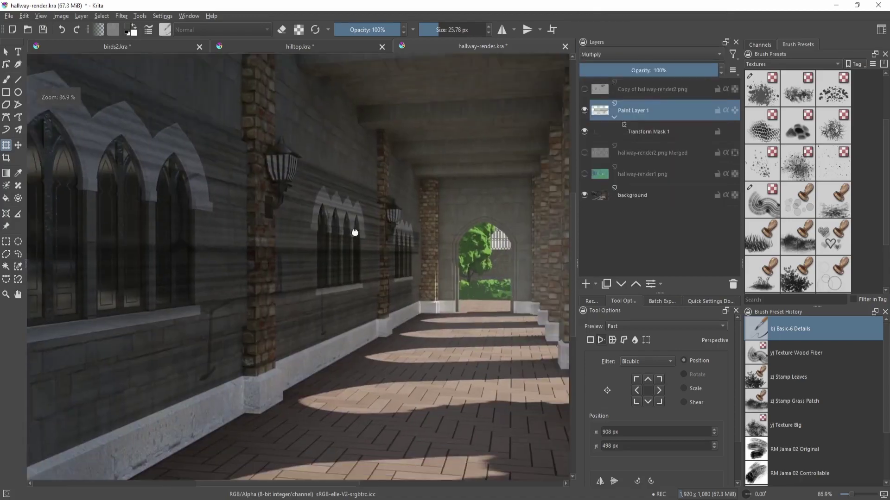
drag(347, 152, 364, 244)
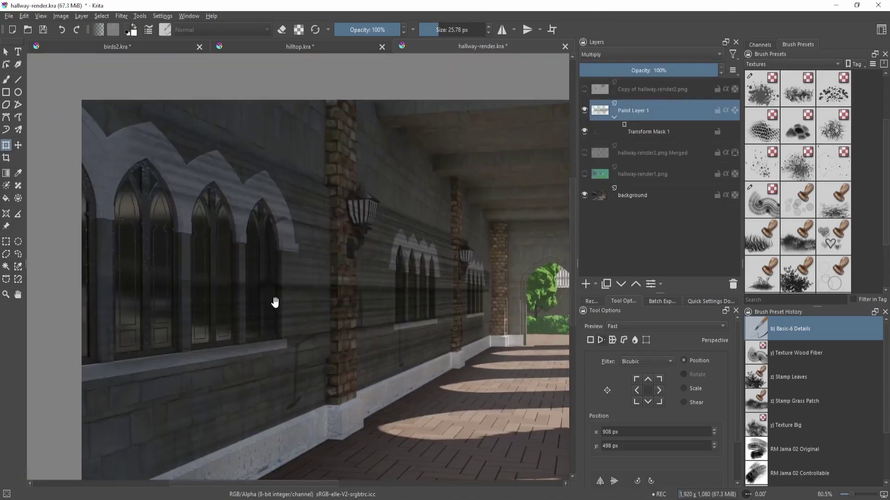
drag(319, 277, 288, 222)
drag(283, 353, 284, 334)
scroll(569, 253, down, 1)
Reshape the transform mask's perspective by pulling the texture's far edge back to the second group of arched windows.
click(658, 132)
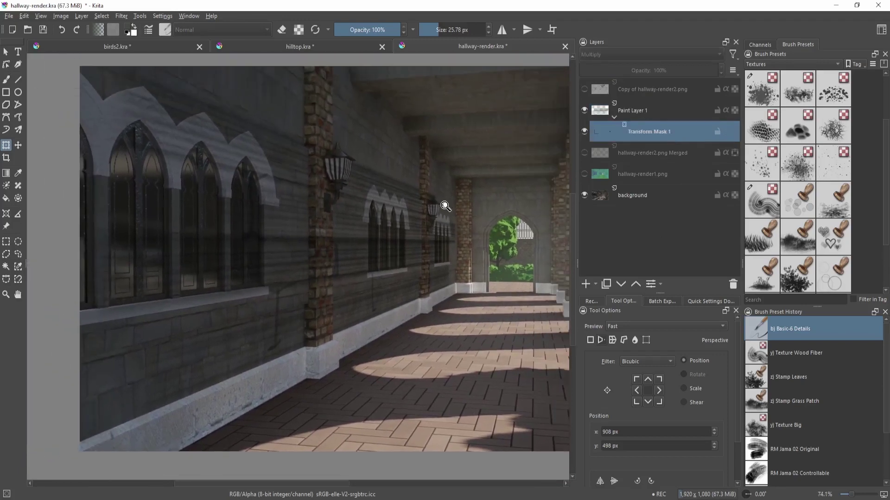
click(353, 259)
mouse_move(454, 206)
mouse_down()
mouse_move(418, 208)
mouse_move(398, 294)
mouse_up()
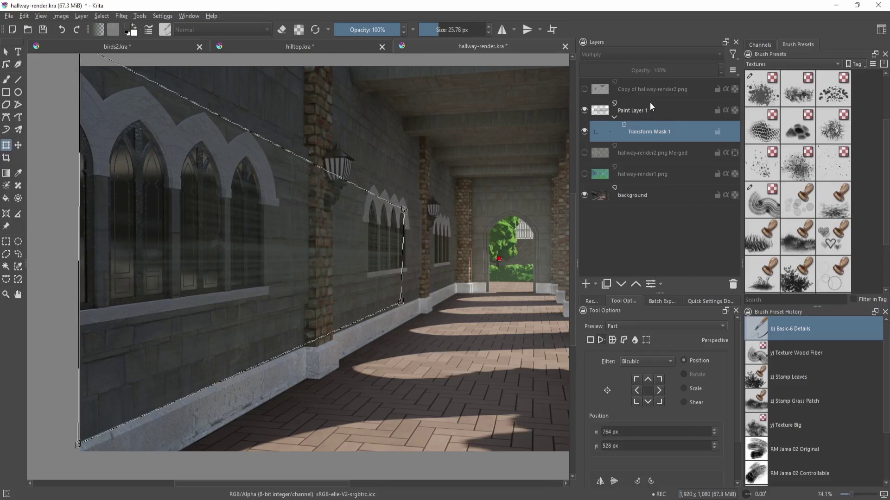
mouse_move(647, 110)
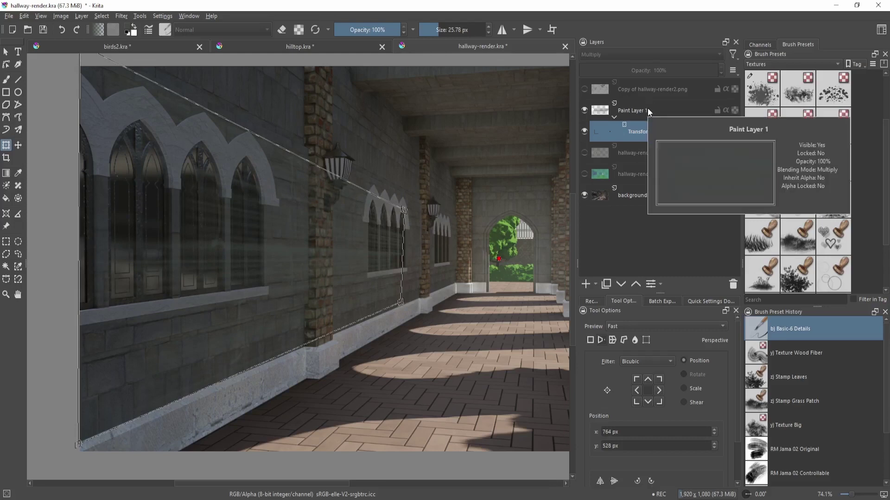
mouse_move(665, 87)
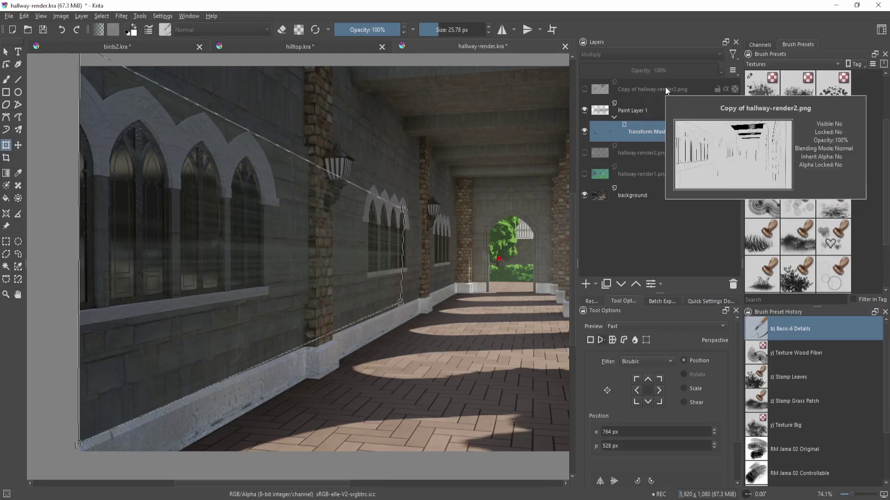
mouse_move(652, 142)
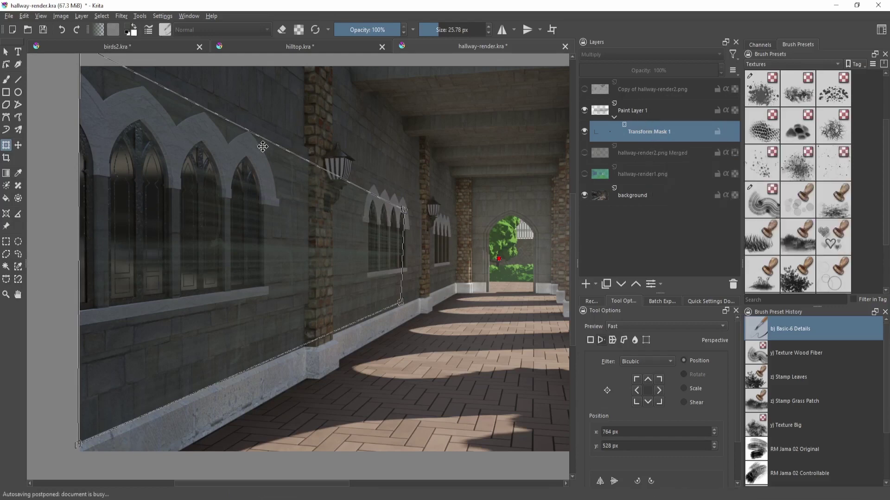
Shorten the texture's perspective further by bringing its far corners to just before the second group of windows.
drag(206, 165, 229, 213)
drag(288, 217, 290, 244)
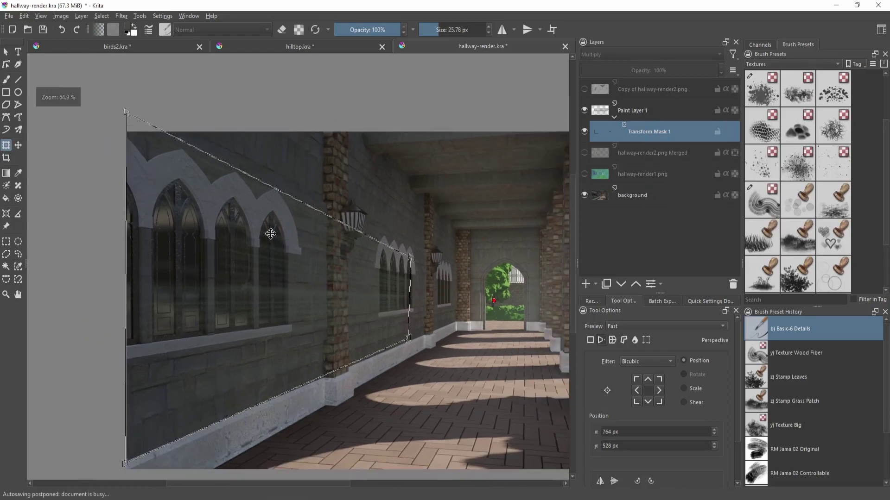
drag(245, 320, 238, 281)
scroll(238, 281, up, 1)
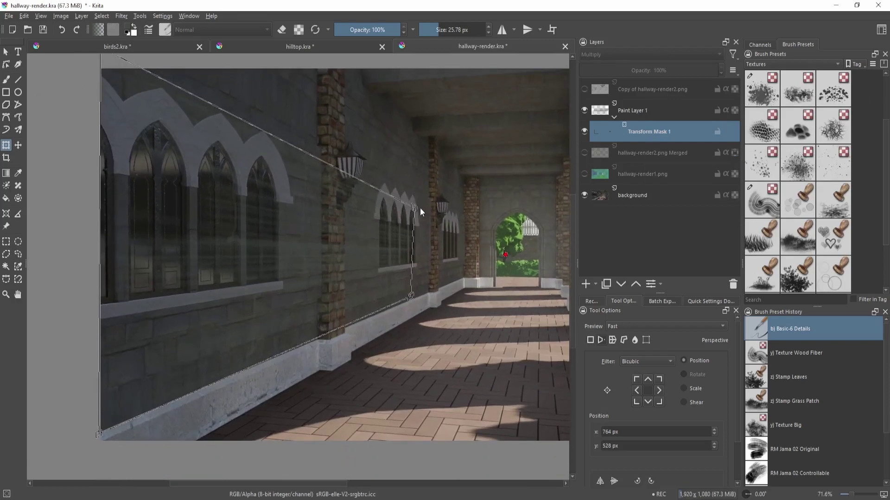
drag(401, 212, 377, 213)
drag(409, 301, 376, 320)
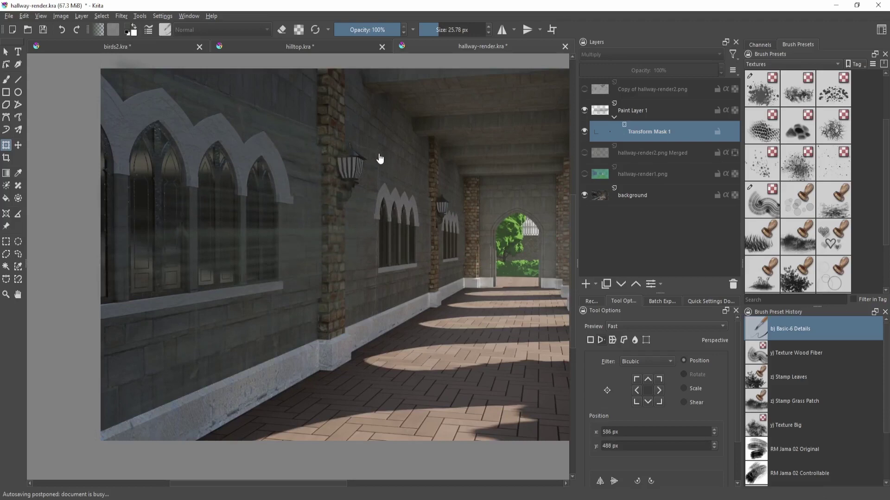
Shift the transformed texture lower on the left wall to x 588 px, y 595 px.
scroll(334, 192, down, 2)
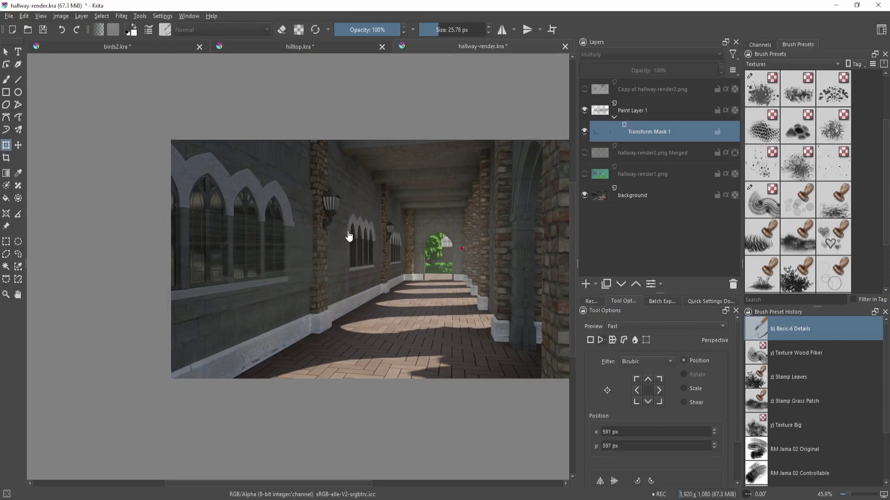
scroll(260, 316, up, 1)
drag(260, 316, 308, 307)
scroll(308, 306, up, 2)
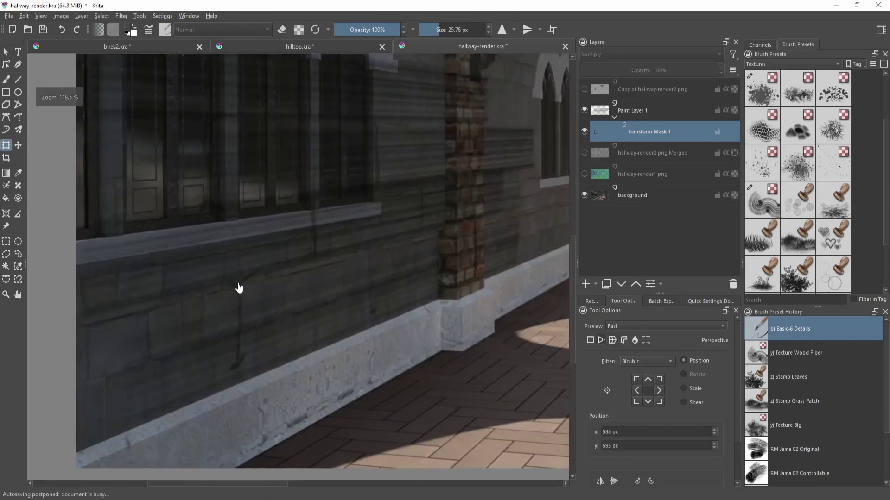
scroll(195, 323, down, 2)
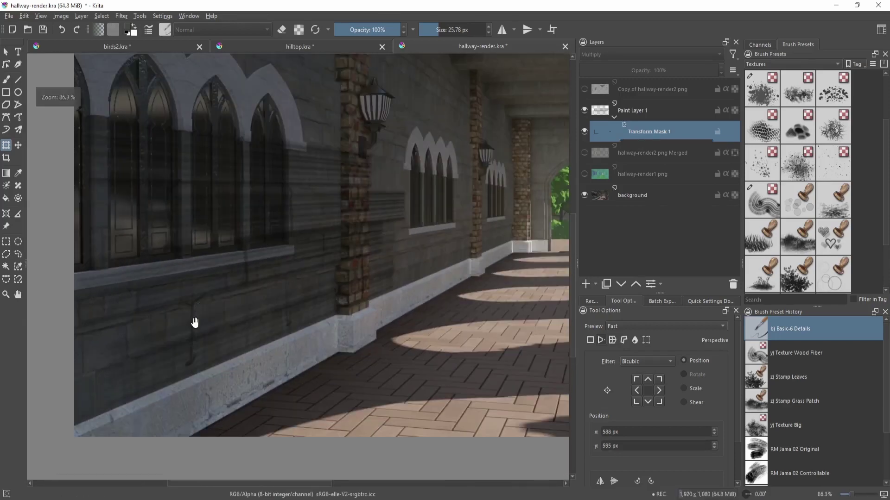
drag(334, 280, 325, 327)
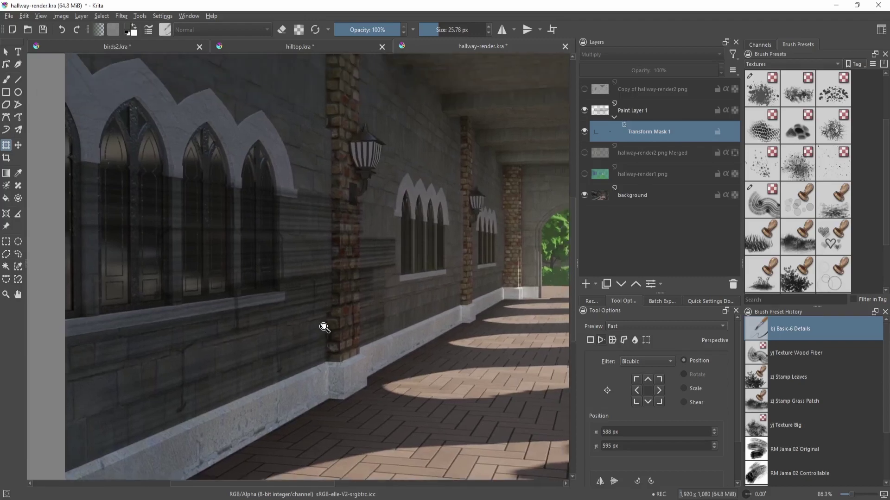
scroll(324, 327, down, 3)
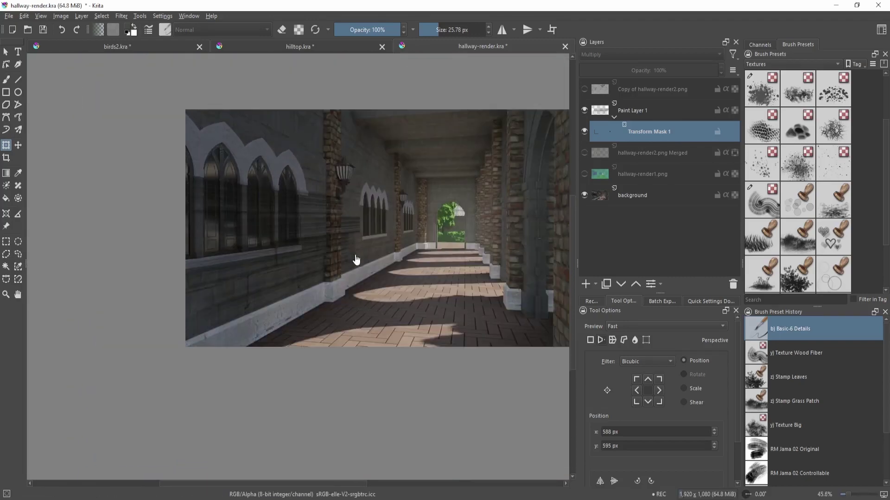
drag(361, 259, 400, 261)
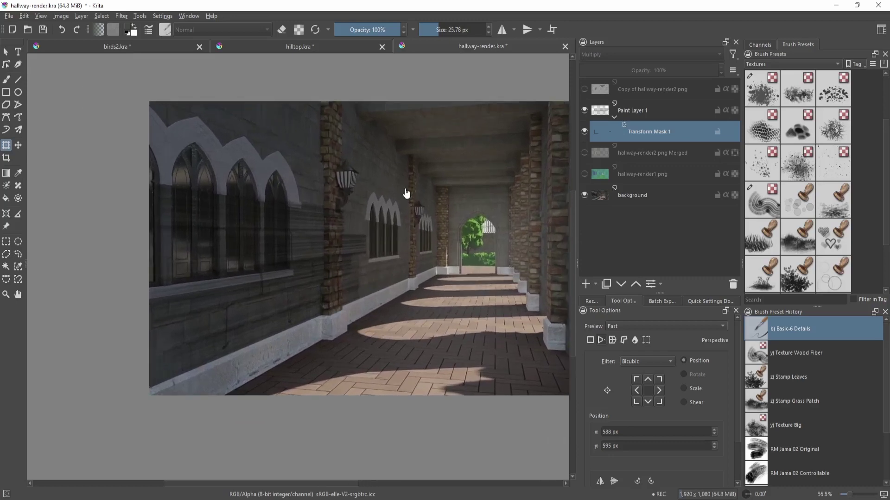
Hide the transform mask and isolate Paint Layer 1 to show the flat, untransformed texture.
click(586, 134)
click(616, 112)
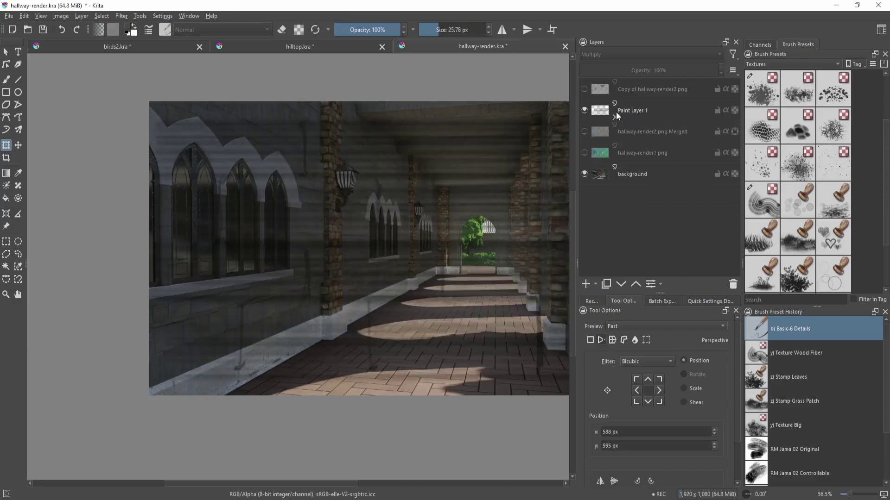
key(/)
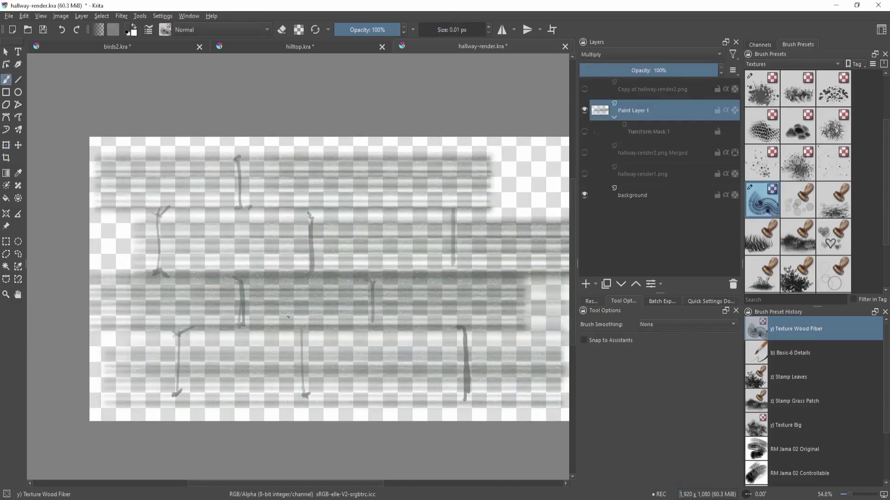
Draw a pointed-arch window outline from straight lines on the flat texture with b) Basic-6 Details at 25.78 px.
key(/)
key(v)
drag(295, 320, 293, 233)
drag(293, 233, 323, 203)
mouse_move(323, 203)
mouse_down()
mouse_move(357, 234)
mouse_move(358, 321)
mouse_up()
mouse_move(354, 320)
mouse_down()
mouse_move(303, 320)
mouse_move(358, 320)
mouse_up()
key(v)
key(b)
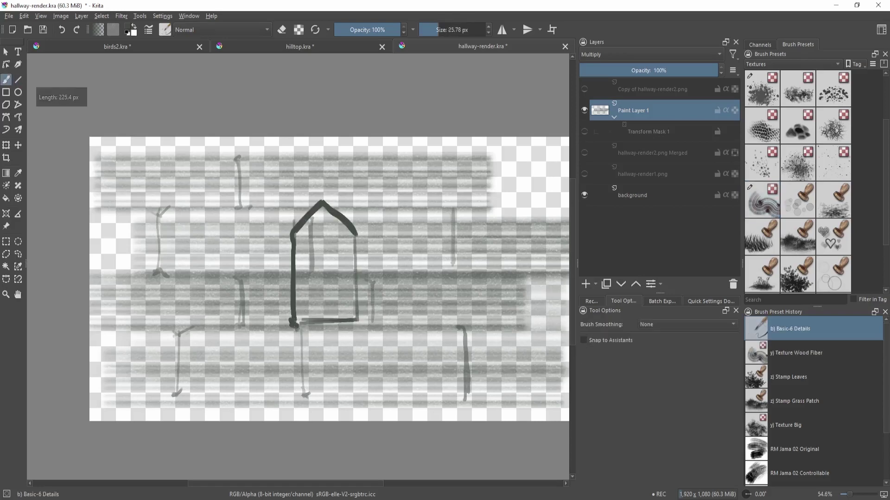
drag(297, 324, 356, 320)
Add a central vertical bar and horizontal crossbars inside the window outline, and end the layer isolation.
key(v)
mouse_move(323, 202)
mouse_down()
mouse_move(317, 273)
mouse_move(325, 234)
mouse_up()
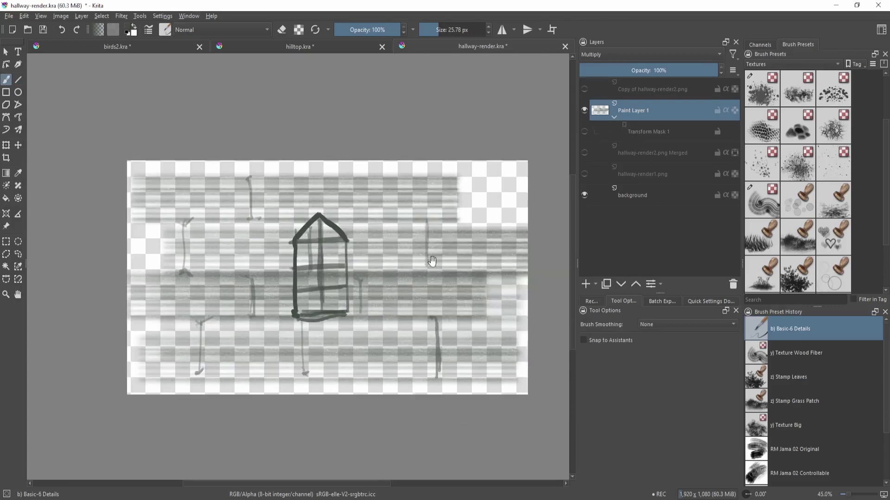
scroll(404, 260, down, 2)
key(alt+i)
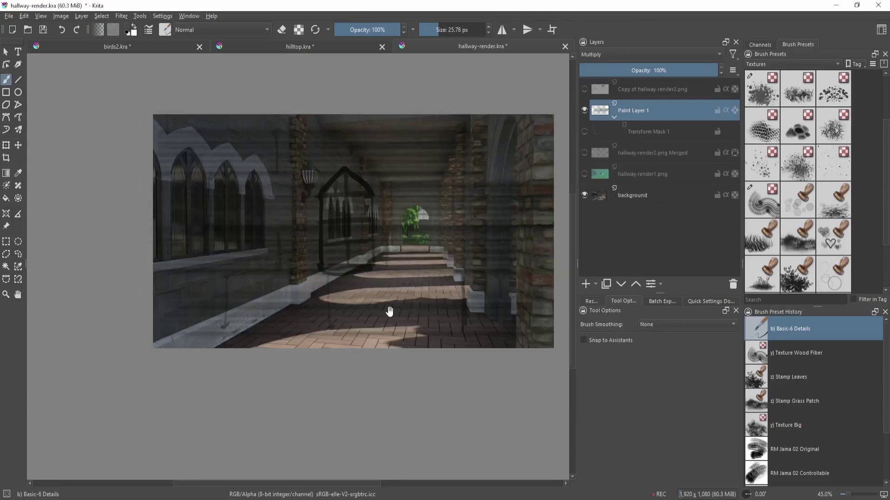
Show Transform Mask 1 again and raise the near upper perspective corner of the Paint Layer 1 texture to the top of the left wall.
scroll(389, 312, up, 2)
click(584, 132)
scroll(398, 296, up, 2)
drag(396, 304, 409, 316)
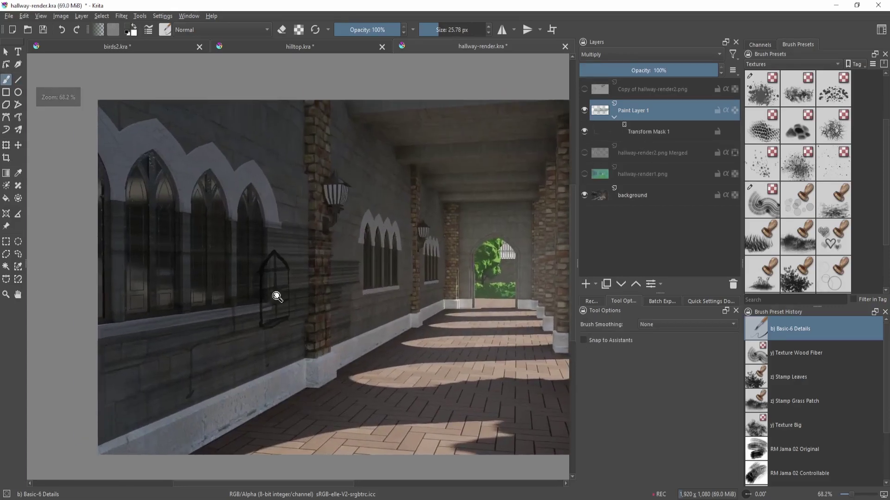
key(ctrl+t)
drag(367, 284, 351, 292)
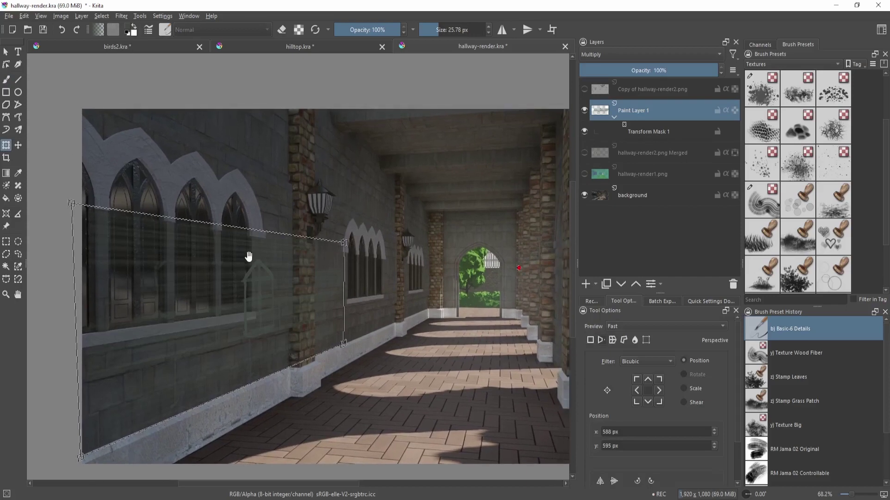
drag(92, 206, 93, 115)
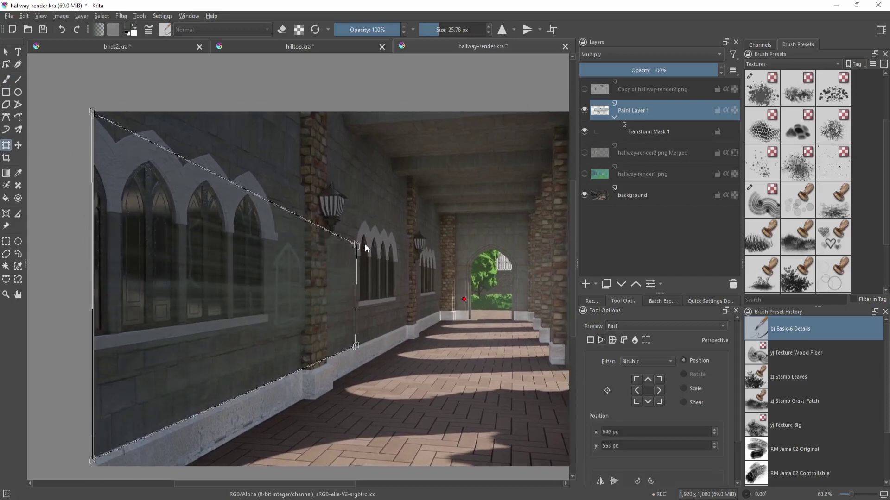
Adjust the texture's remaining perspective corners to fit the left wall, bringing its position to x 567 px, y 459 px.
key(Return)
click(361, 181)
mouse_move(374, 277)
mouse_down()
mouse_move(371, 248)
mouse_move(369, 272)
mouse_up()
scroll(226, 155, down, 1)
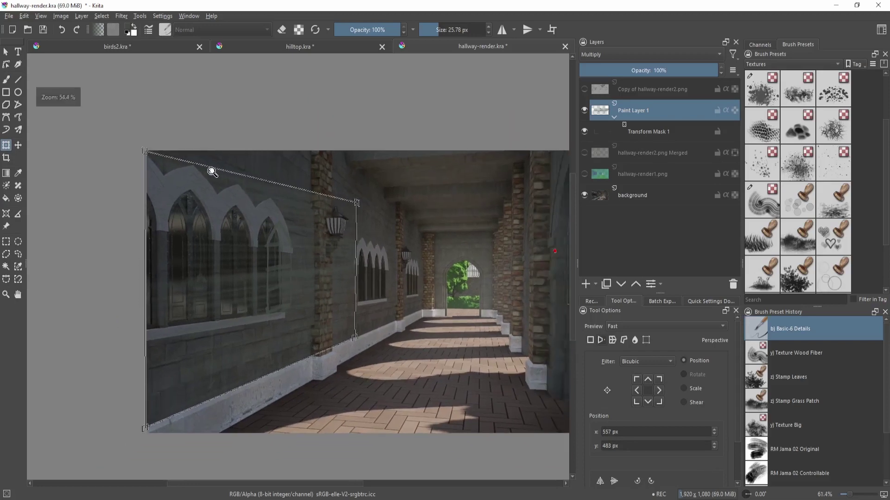
drag(146, 153, 143, 127)
drag(356, 207, 362, 195)
drag(355, 342, 361, 342)
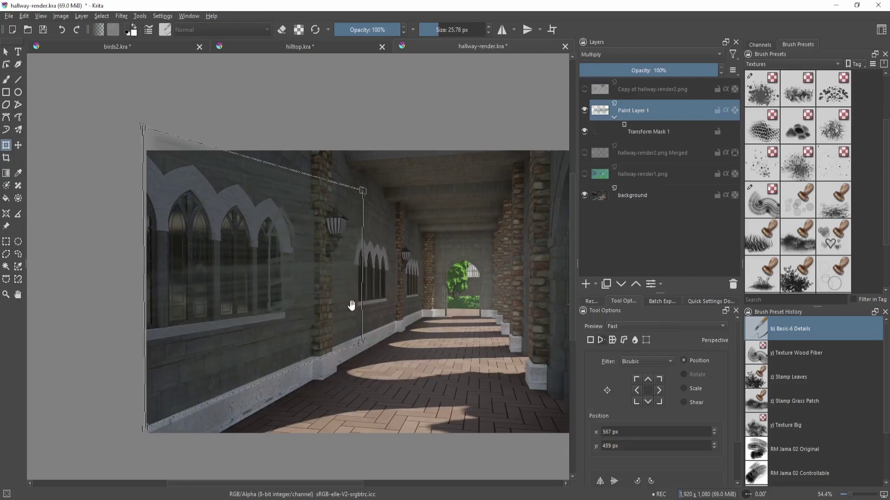
click(584, 131)
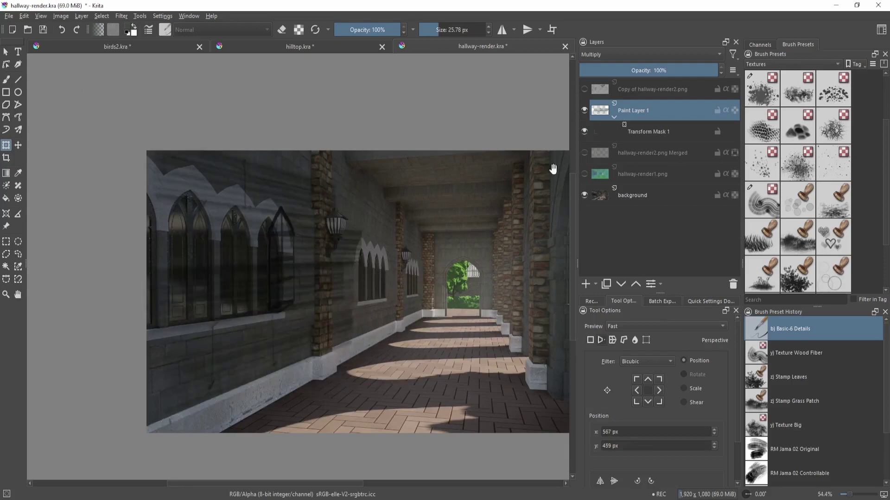
Add a new paint layer above Paint Layer 1 and paint a grey-green sill patch under the drawn window with b) Basic-6 Details at 25.78 px.
scroll(407, 222, up, 2)
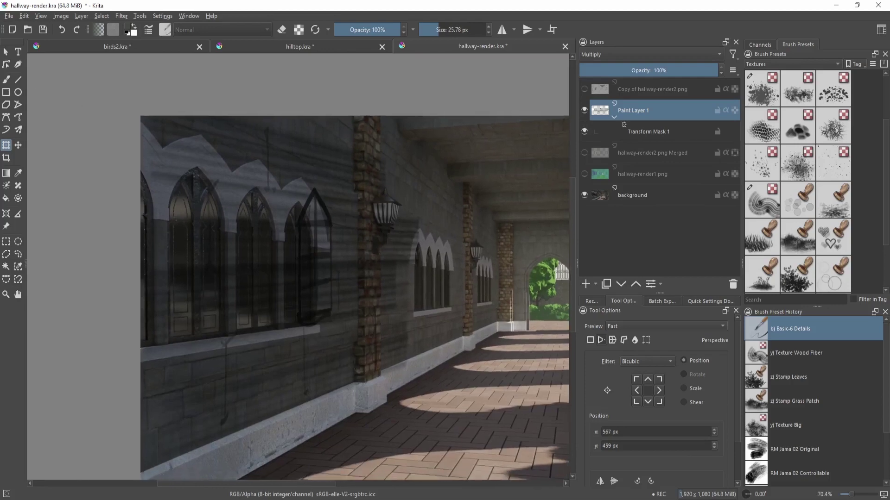
key(/)
key(Insert)
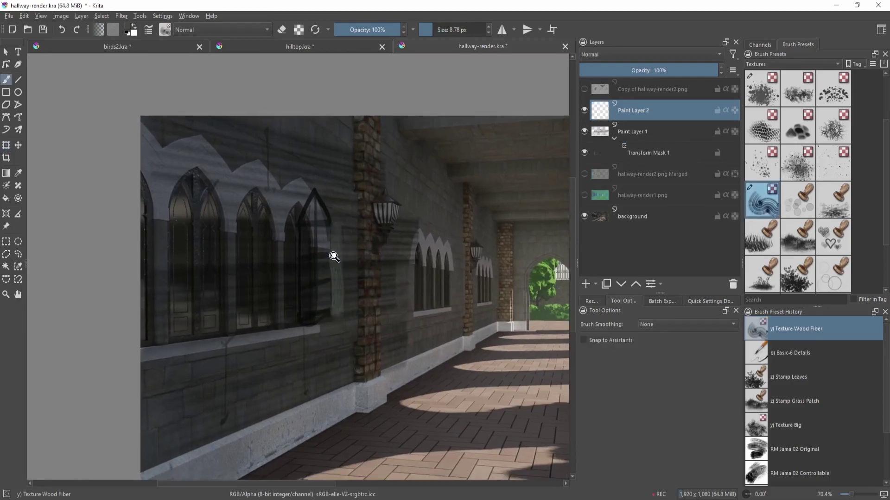
scroll(336, 290, up, 3)
key(/)
drag(409, 231, 351, 246)
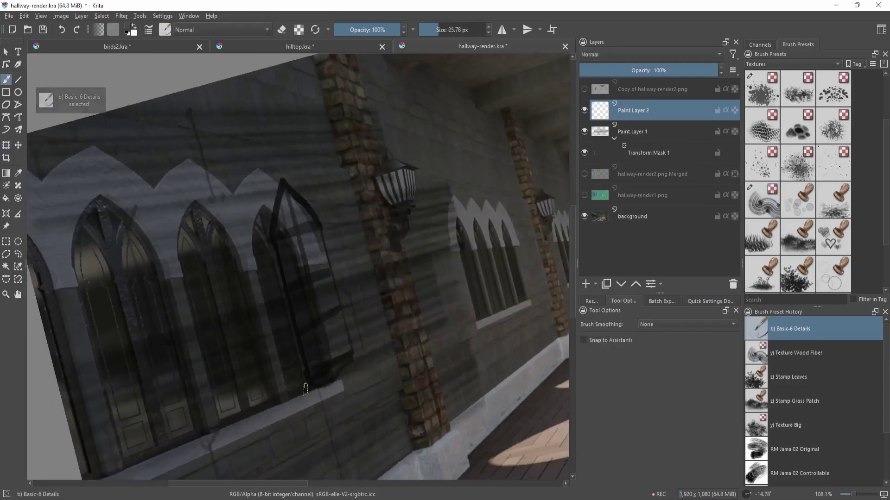
drag(307, 380, 352, 370)
Thicken the drawn window's arch and outer side frame using a sampled dark colour and a 15.64 px brush.
ctrl+click(305, 205)
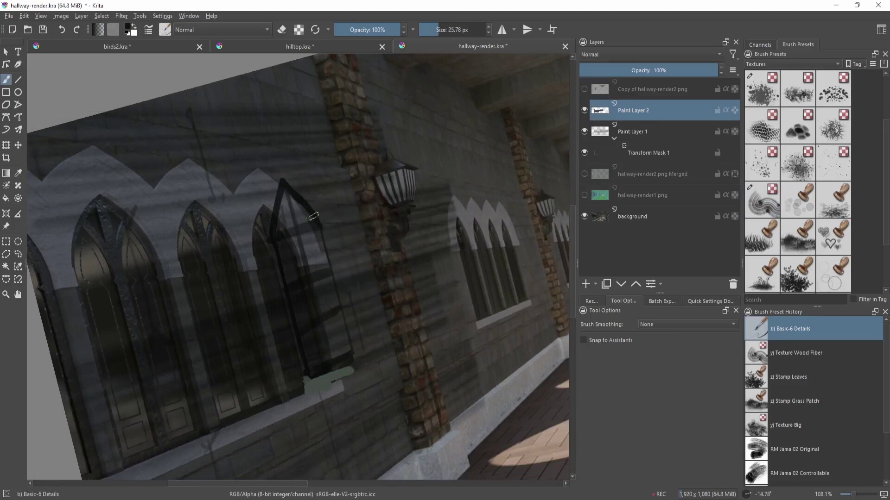
drag(313, 216, 308, 225)
drag(283, 187, 329, 278)
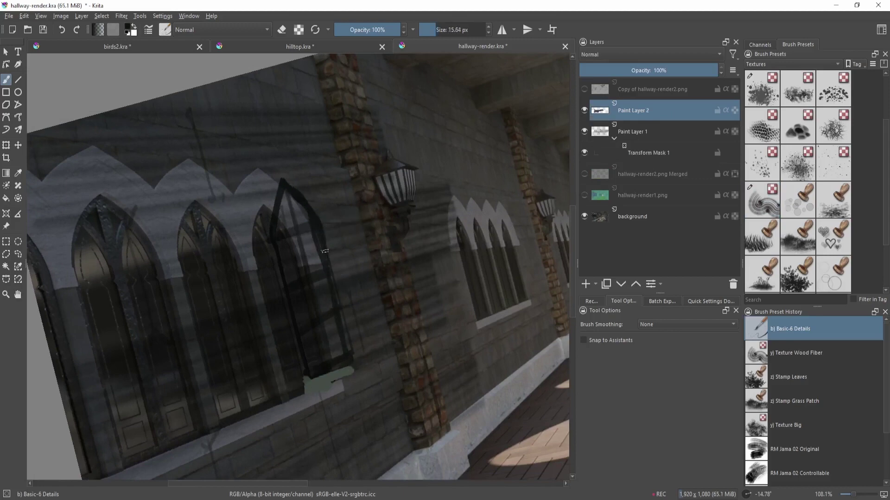
drag(318, 214, 353, 356)
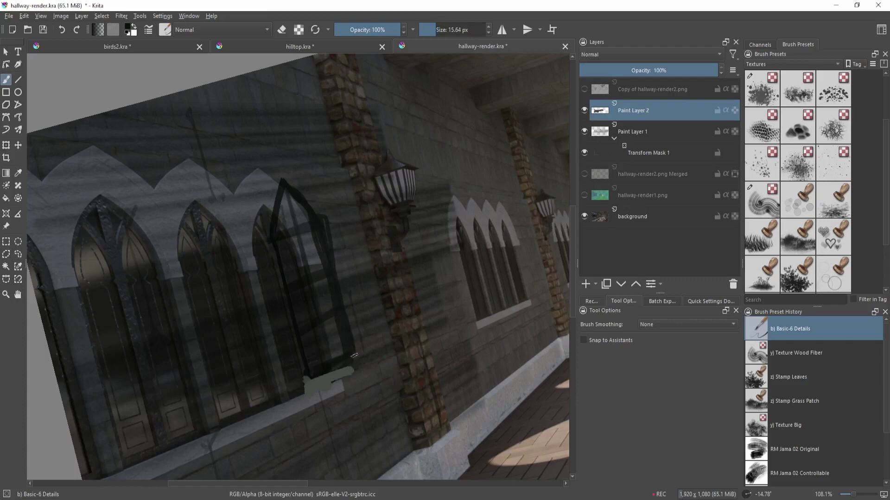
drag(324, 221, 367, 286)
Paint a pale pointed-arch surround over the drawn window using a colour sampled from the neighbouring stone arch.
key(5)
ctrl+click(273, 252)
mouse_move(279, 251)
mouse_down()
mouse_move(289, 235)
mouse_move(272, 267)
mouse_up()
scroll(298, 267, down, 2)
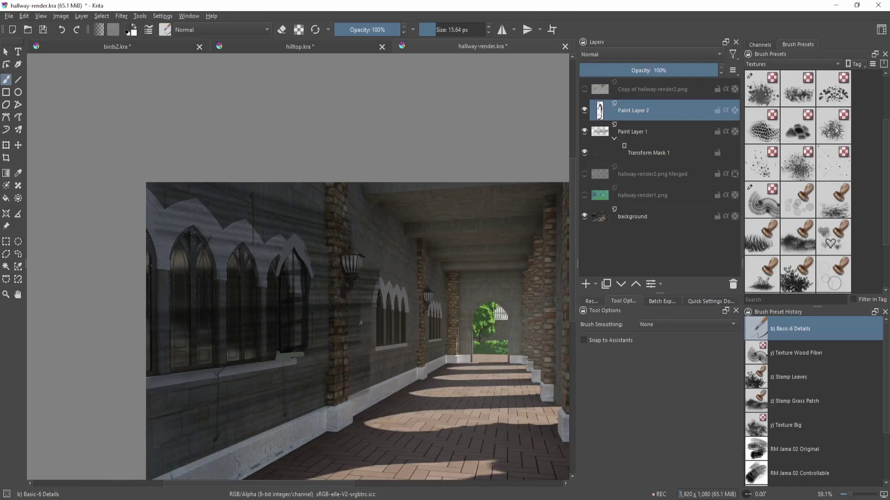
drag(307, 327, 316, 184)
drag(320, 200, 257, 275)
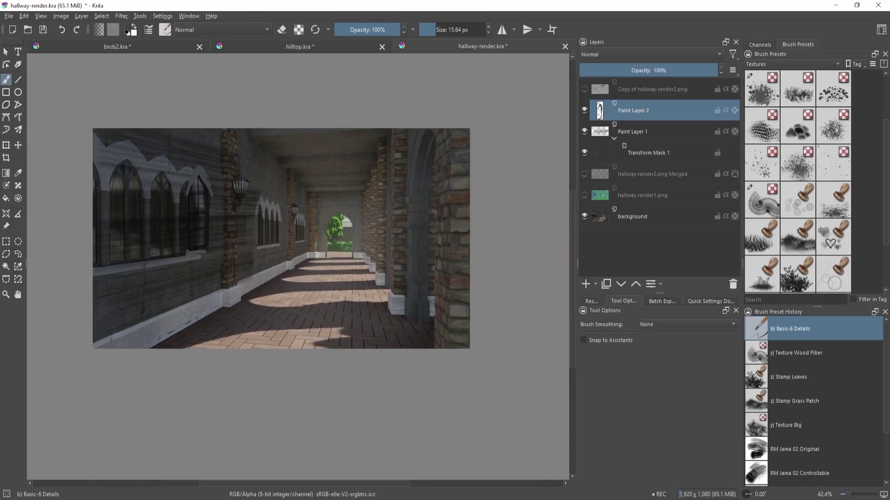